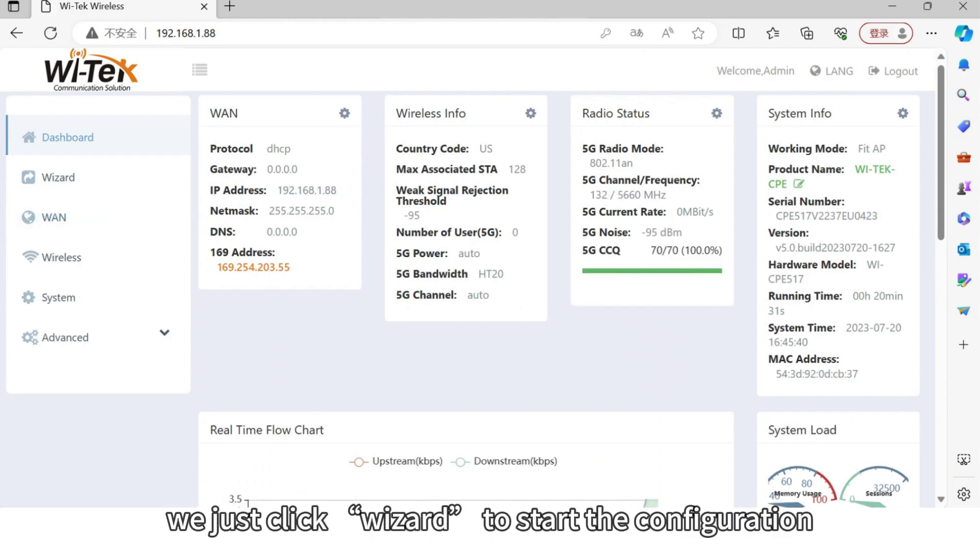
# Run the setup wizard choosing Base Station Mode and Static IP, reaching WAN Configuration
pyautogui.click(58, 178)
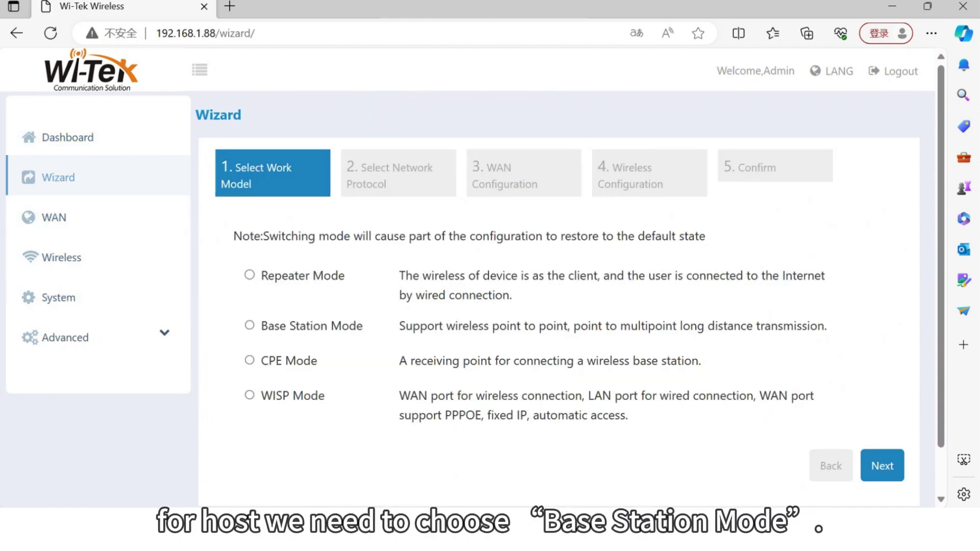
pyautogui.click(249, 325)
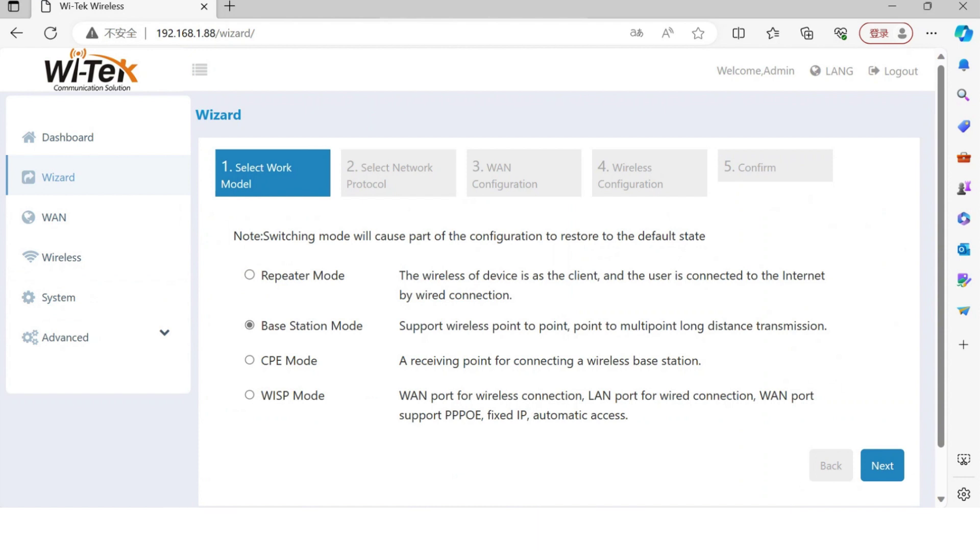
pyautogui.click(883, 465)
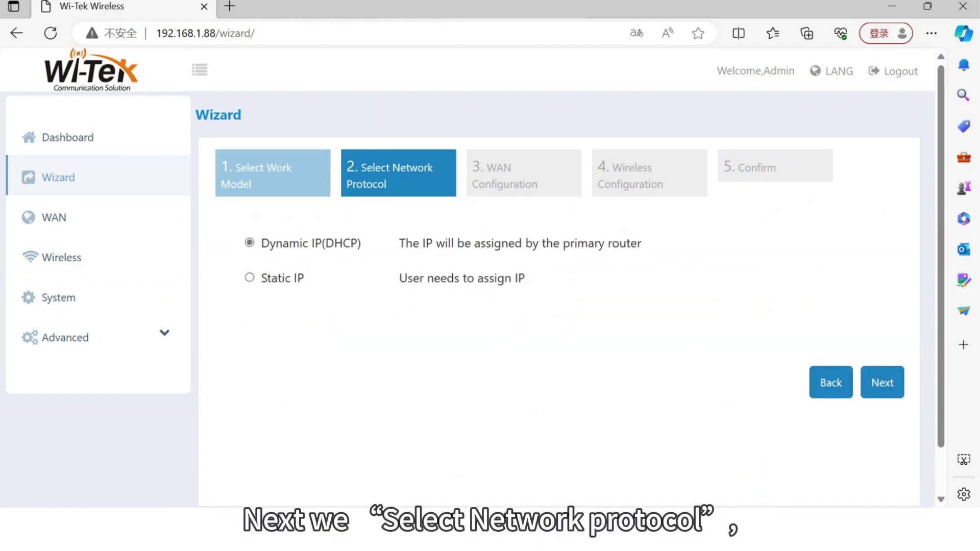
pyautogui.click(249, 278)
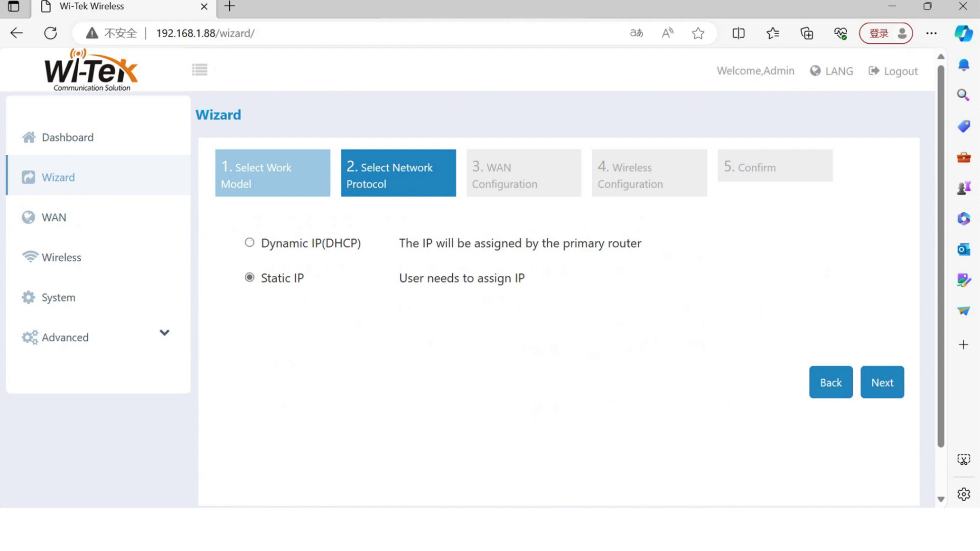
pyautogui.click(882, 382)
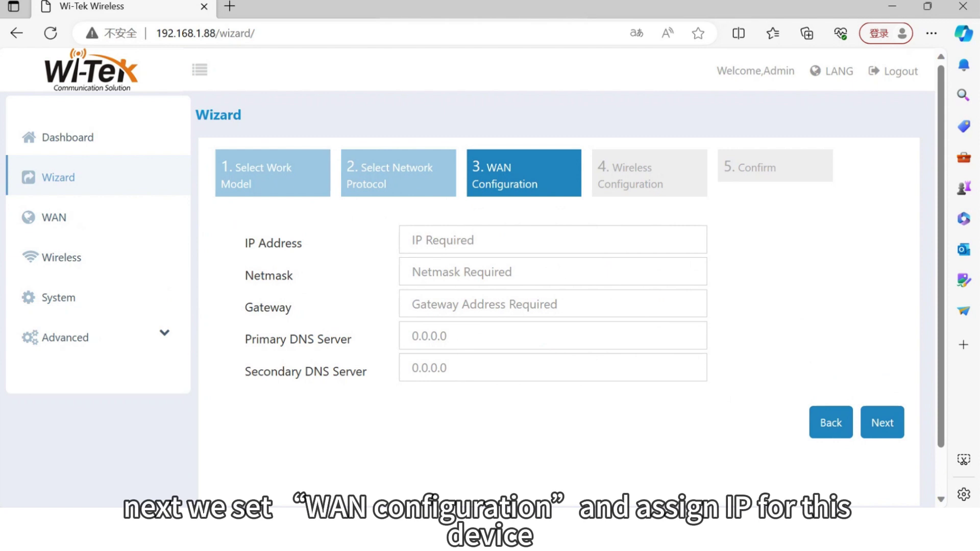
# Enter IP 192.168.20.110, netmask 255.255.255.0, gateway 192.168.20.1, DNS 8.8.8.8 and continue
pyautogui.click(413, 240)
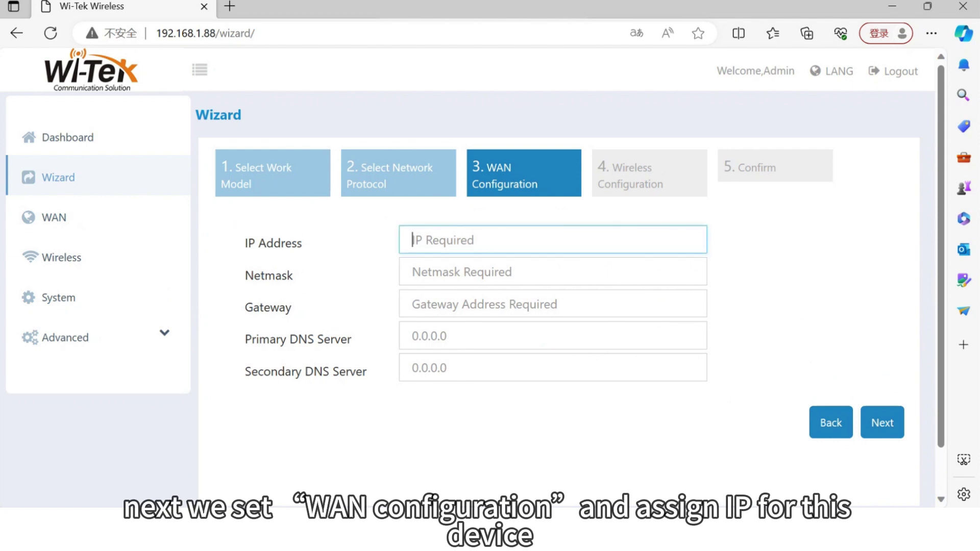
pyautogui.write('192.168.20.110')
pyautogui.click(412, 271)
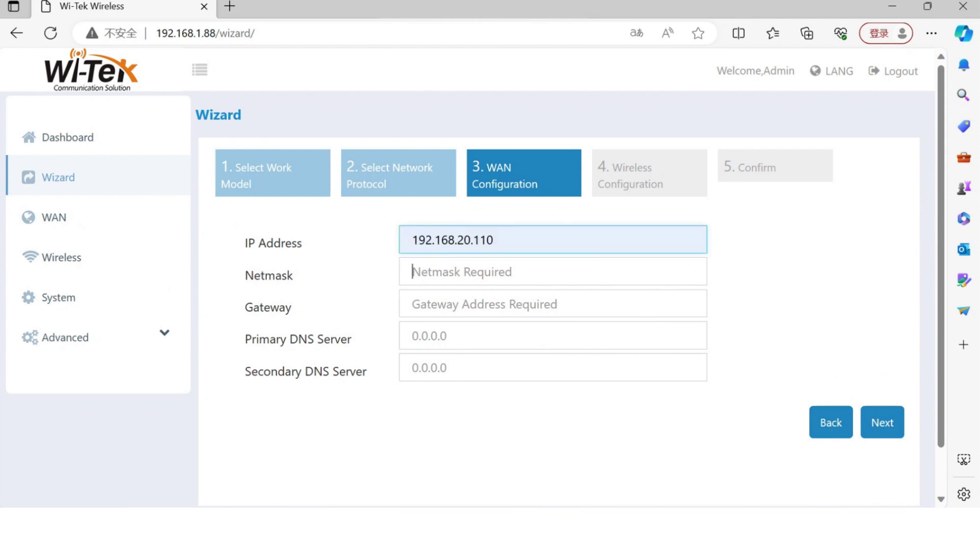
pyautogui.write('255.255.255.0')
pyautogui.click(413, 304)
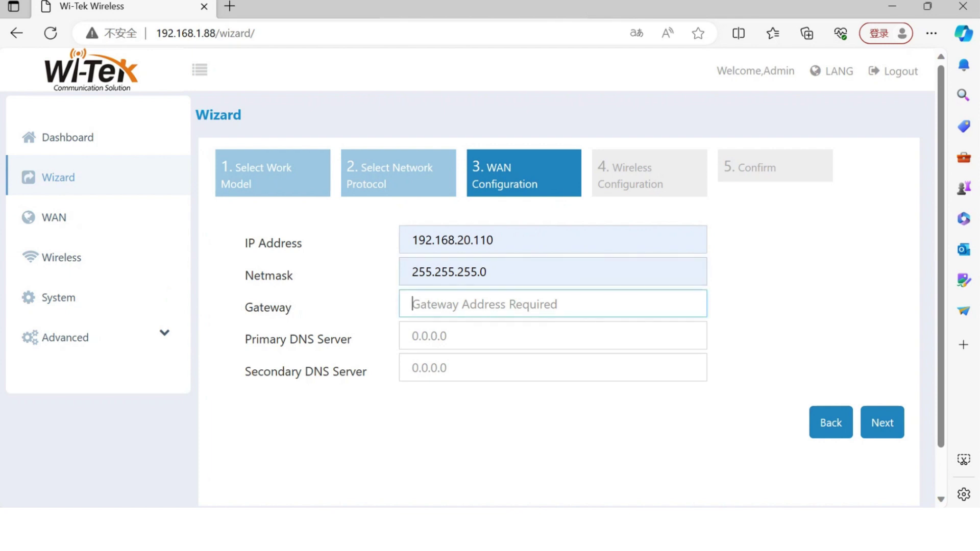
pyautogui.write('192.168.20.1')
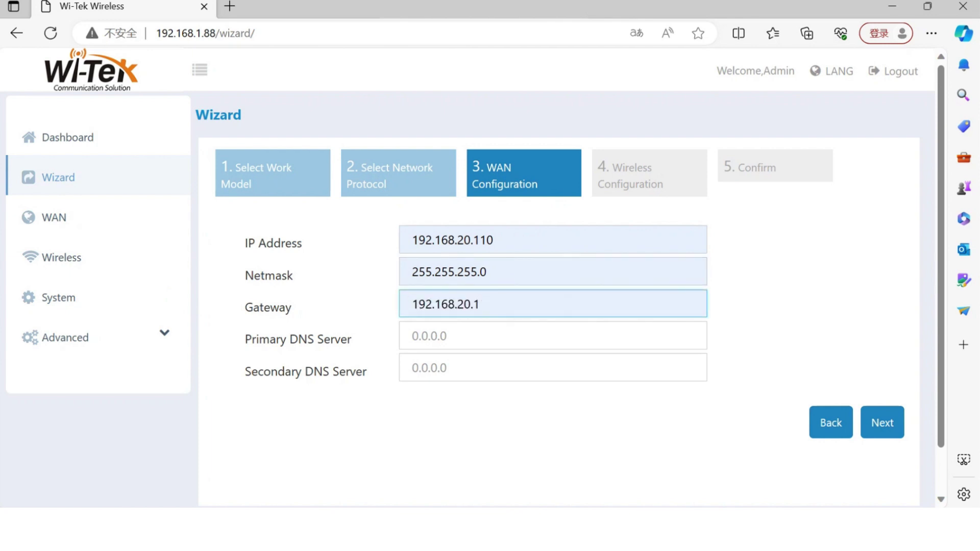
pyautogui.click(413, 335)
pyautogui.write('8.8.8.8')
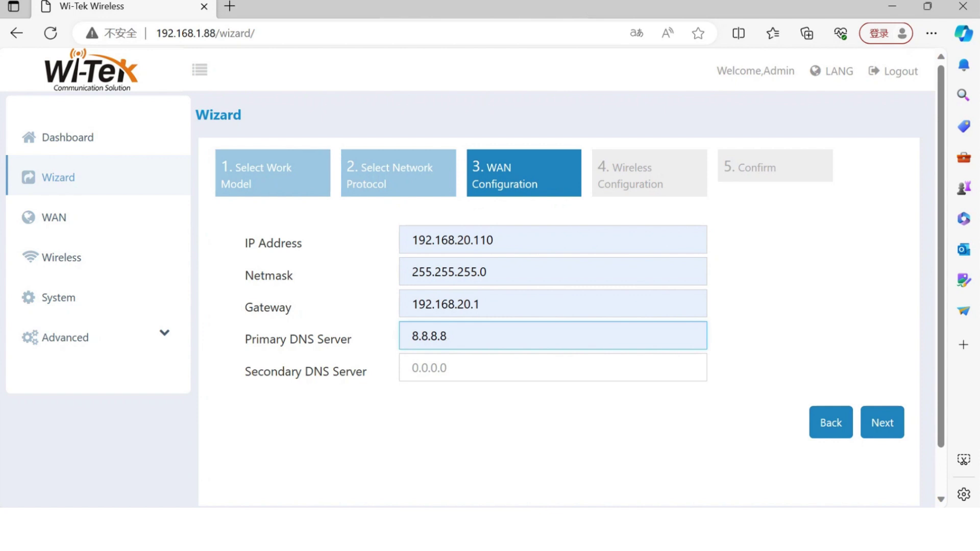
pyautogui.press('Return')
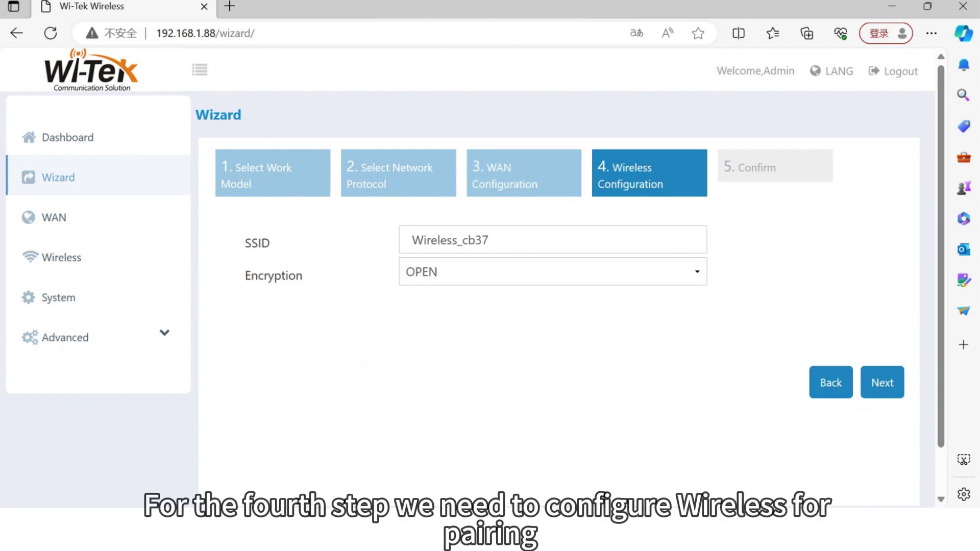
# Change the SSID suffix to make it Wireless_CPE517, choose WPA2-AES, enter the wireless password, and continue
pyautogui.click(489, 240)
pyautogui.hotkey('shift', 'Left')
pyautogui.hotkey('shift', 'Left')
pyautogui.hotkey('shift', 'Left')
pyautogui.hotkey('shift', 'Left')
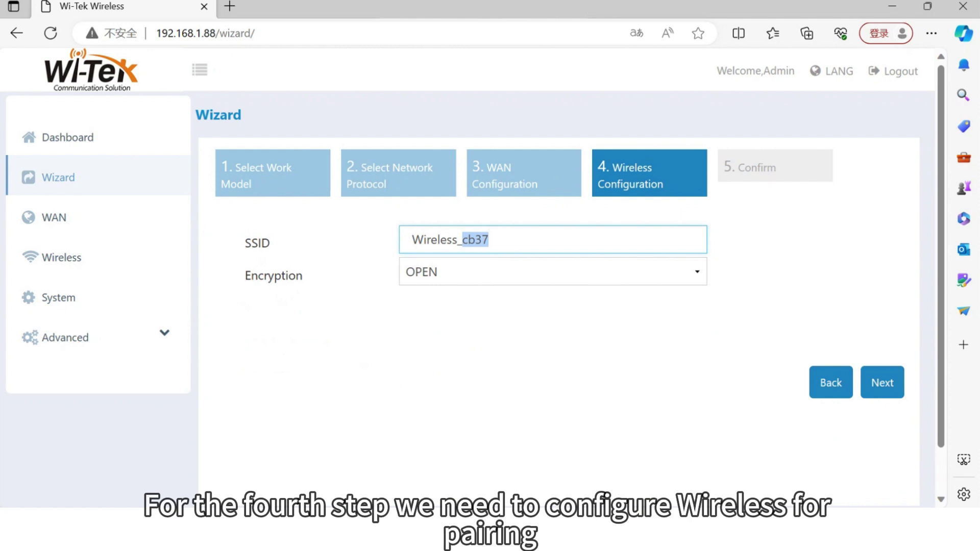
pyautogui.write('CP')
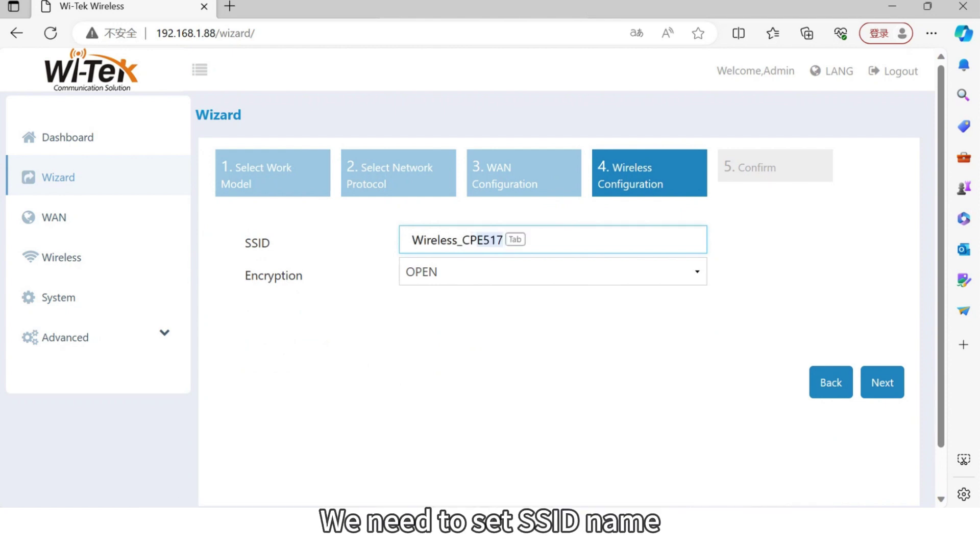
pyautogui.write('E517')
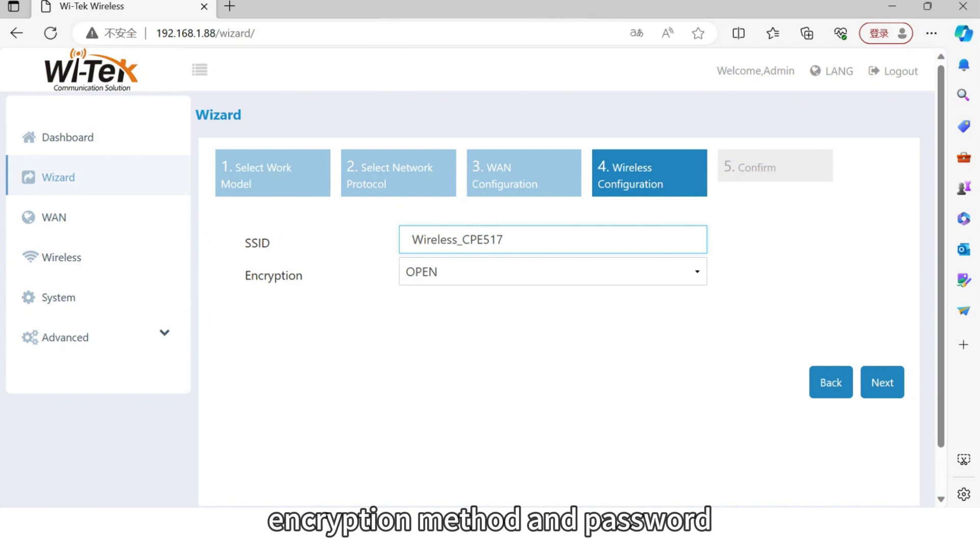
pyautogui.press('Tab')
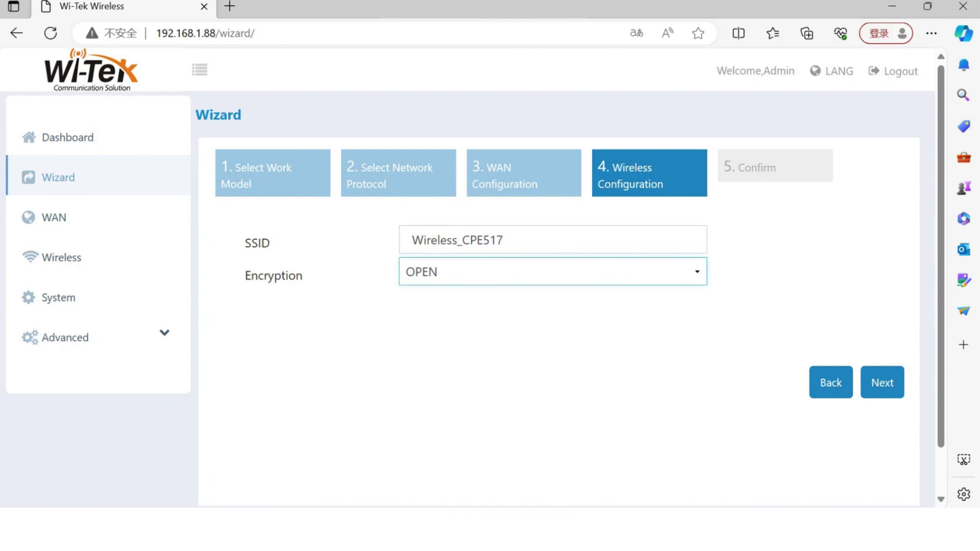
pyautogui.press('Down')
pyautogui.press('Tab')
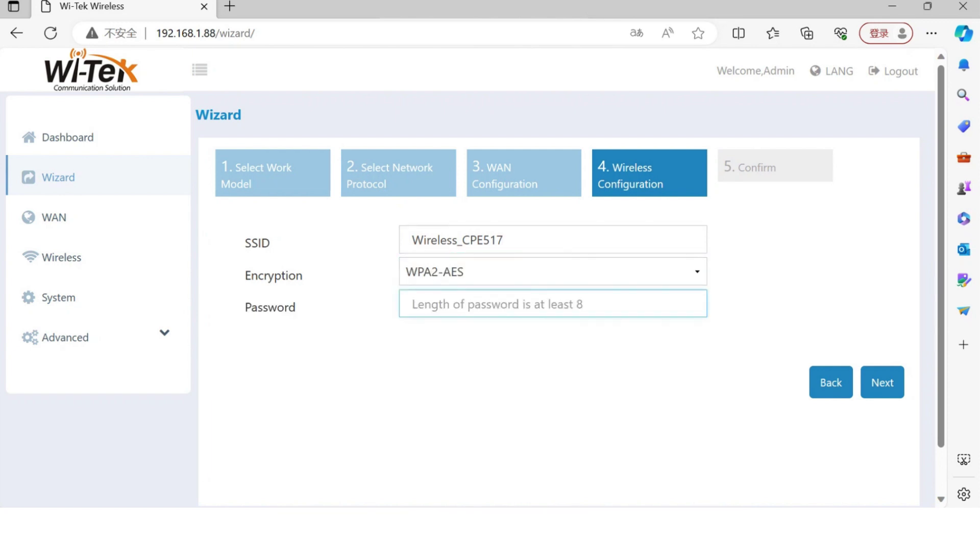
pyautogui.write('88888888')
pyautogui.click(465, 304)
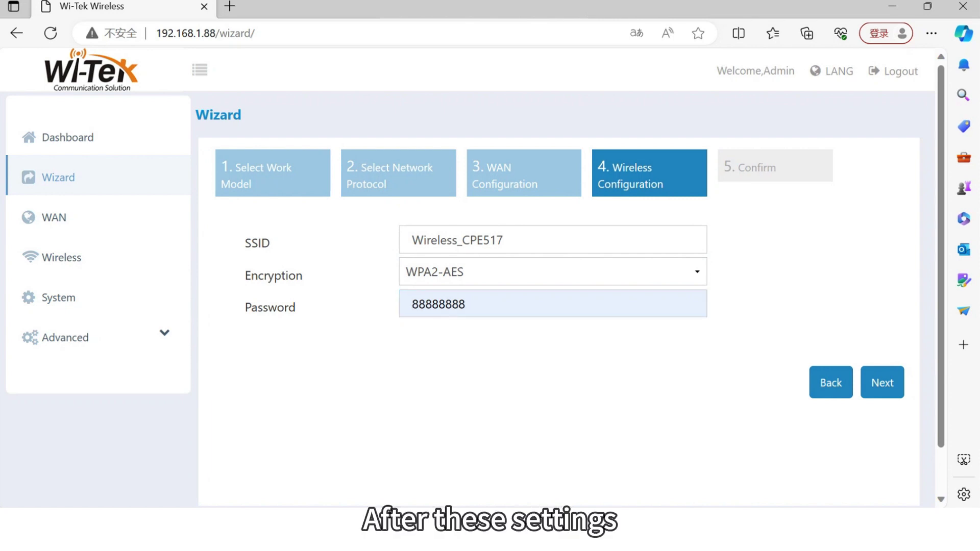
pyautogui.press('Return')
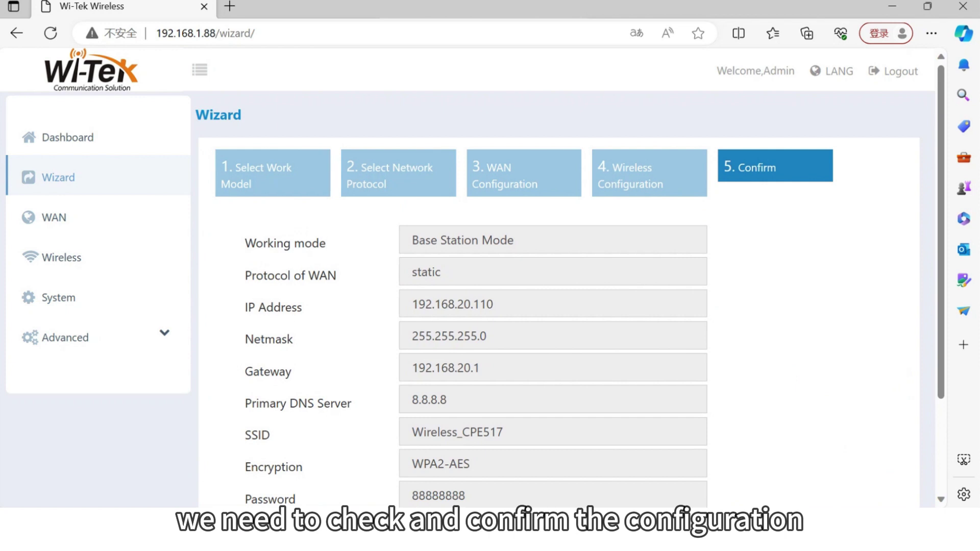
# Scroll through the Confirm summary to review the base station settings
pyautogui.scroll(-1, 561, 276)
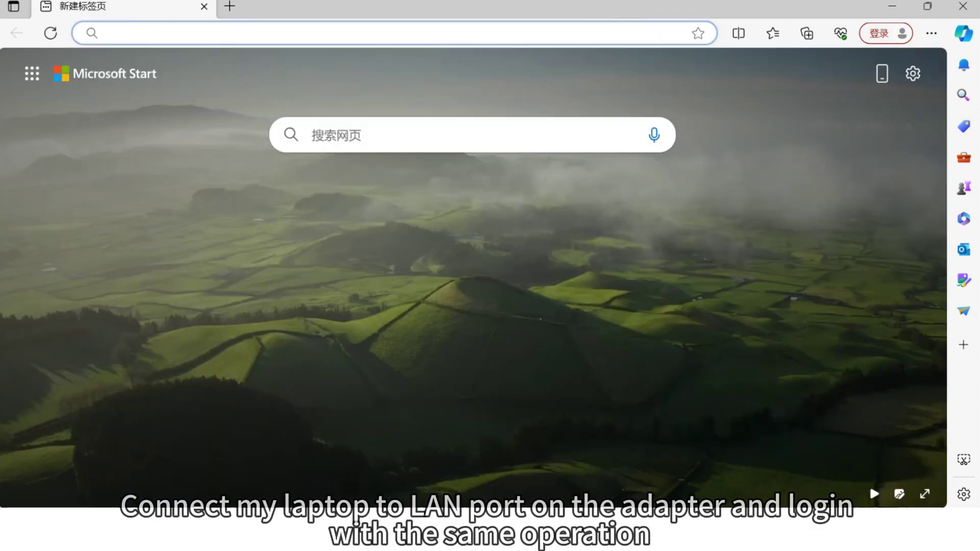
# Go to 192.168.1.89 in Edge and log in with the admin password
pyautogui.write('192.16')
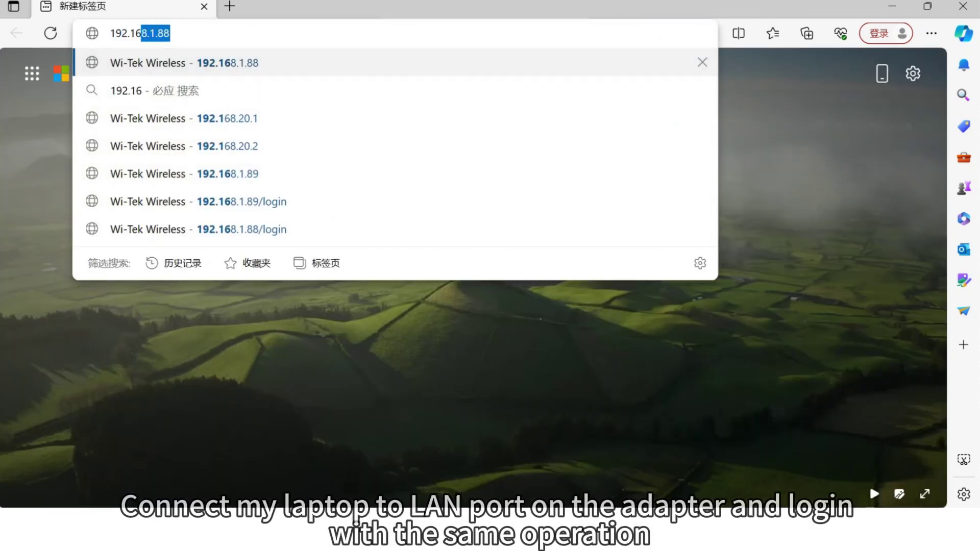
pyautogui.write('8')
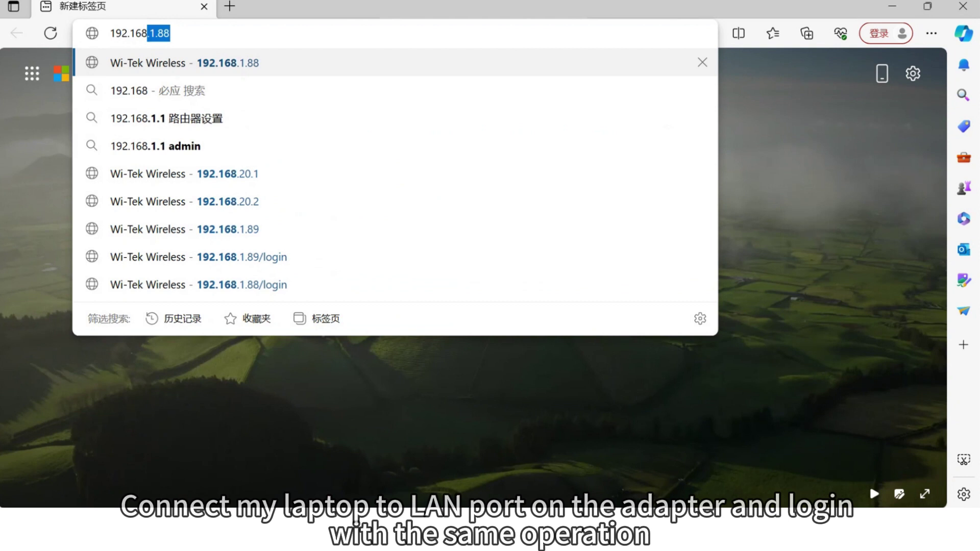
pyautogui.write('.1.')
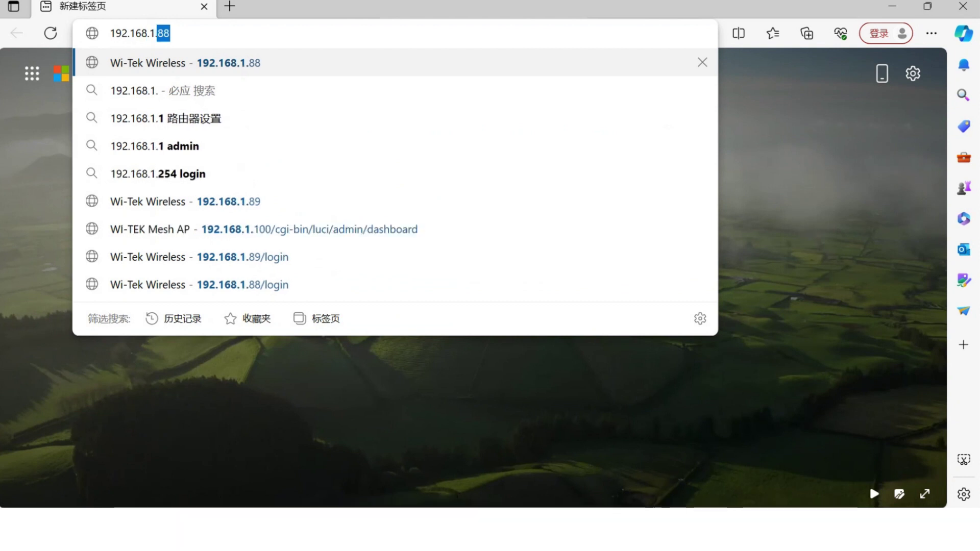
pyautogui.write('89')
pyautogui.press('Return')
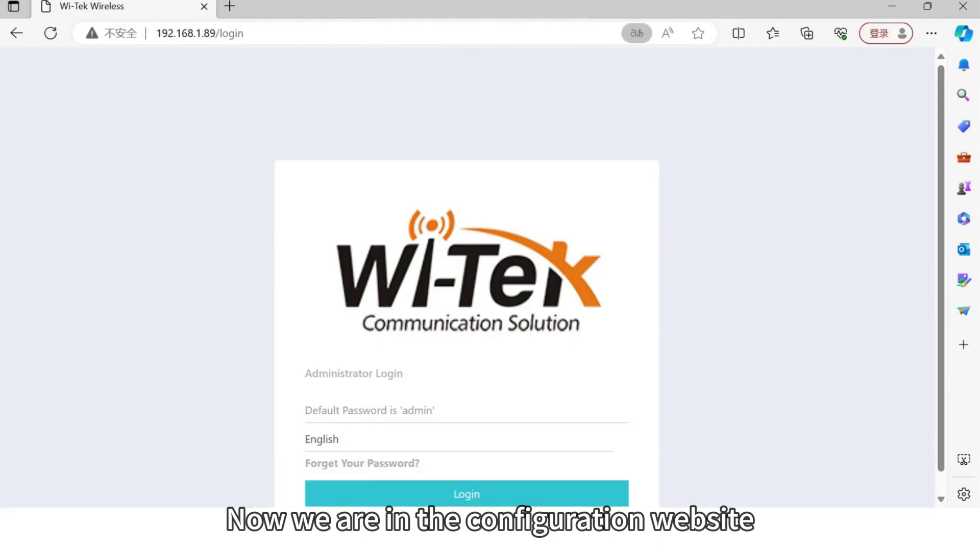
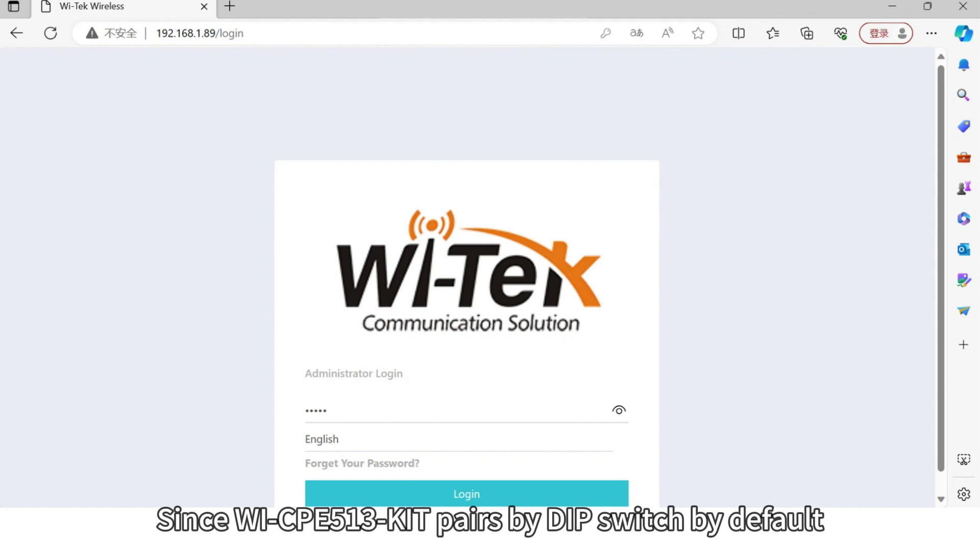
pyautogui.press('Return')
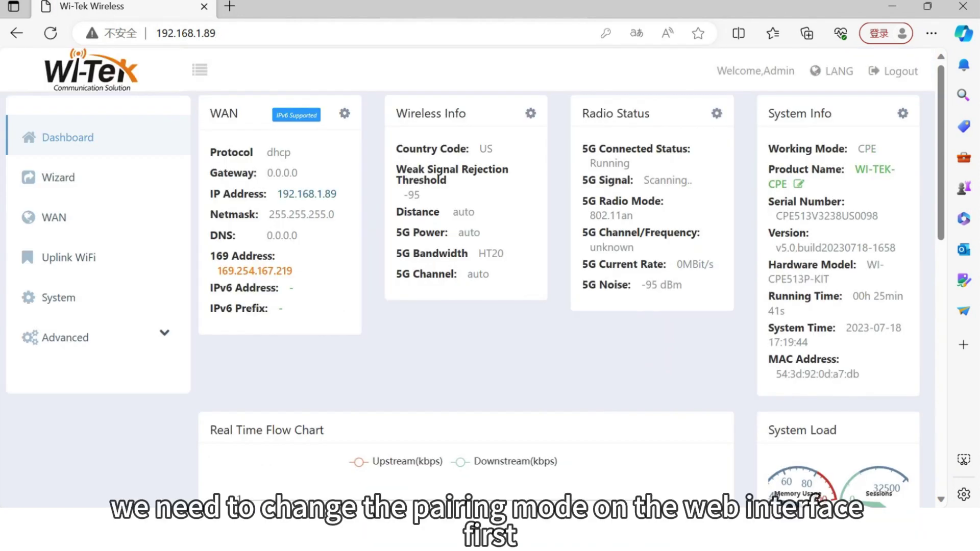
# On the System page, set Pairing Mode Management to By Web and confirm the change
pyautogui.click(58, 298)
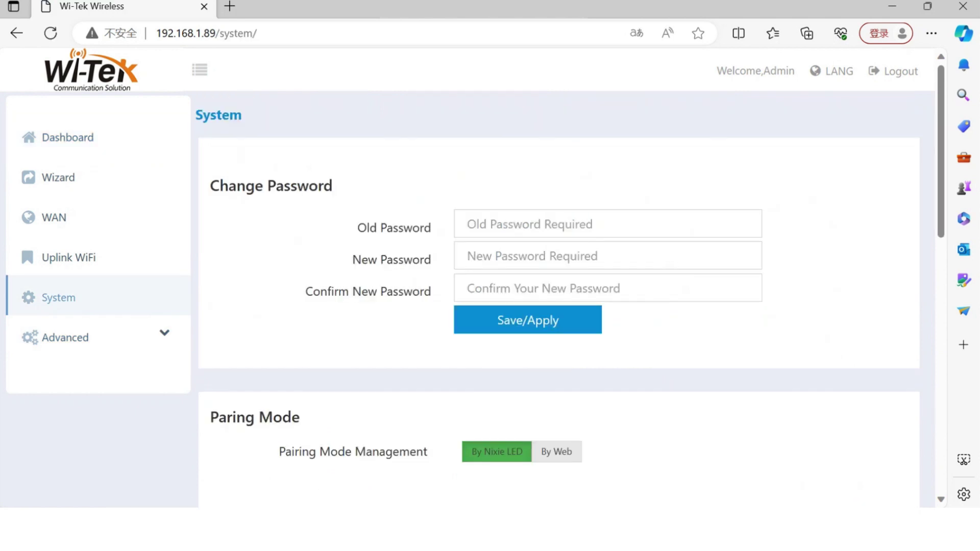
pyautogui.scroll(-3, 556, 306)
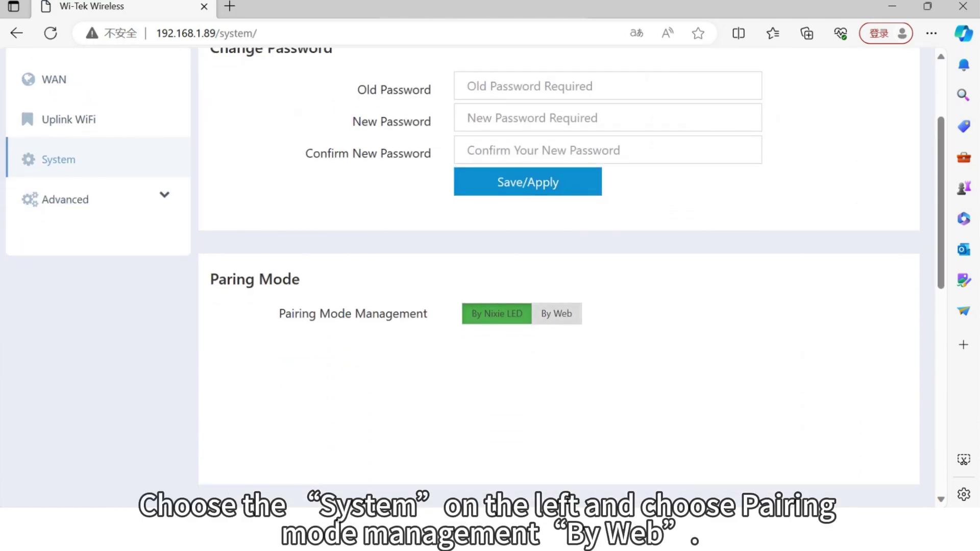
pyautogui.click(557, 314)
pyautogui.click(570, 301)
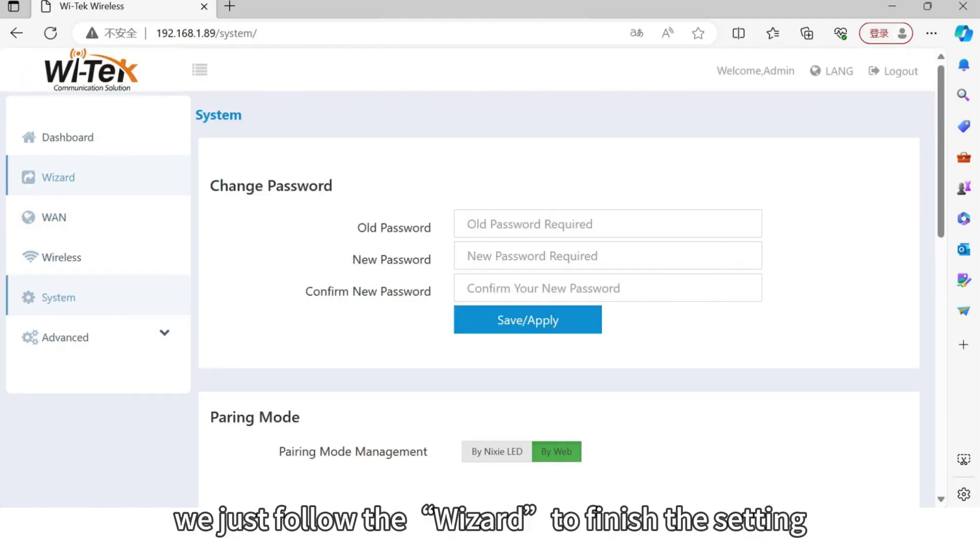
# Start the wizard on the client unit with CPE Mode and Static IP selected
pyautogui.click(59, 177)
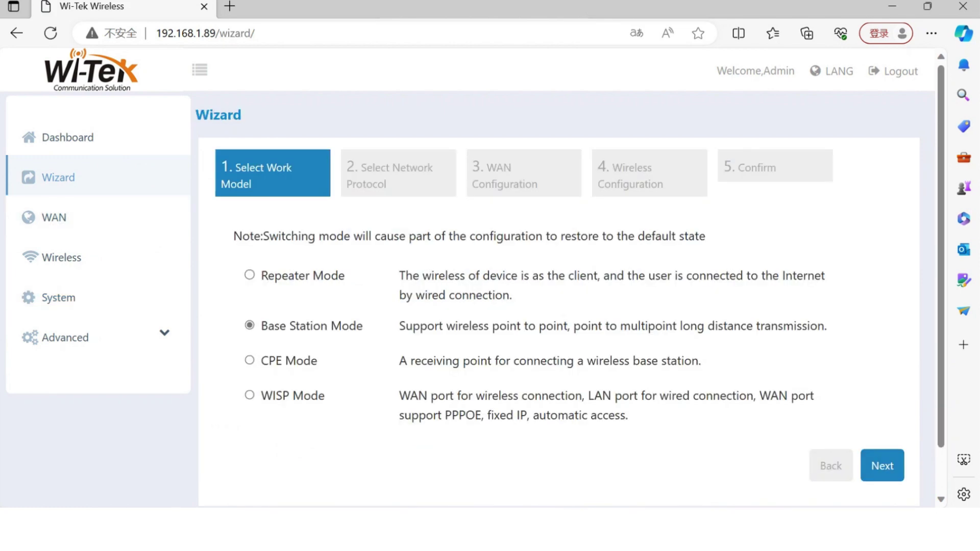
pyautogui.click(249, 361)
pyautogui.click(882, 466)
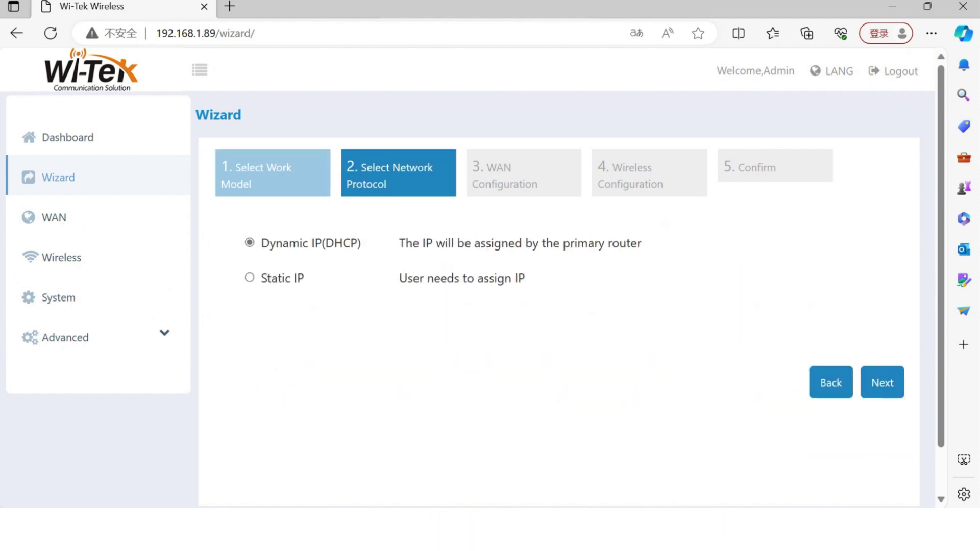
pyautogui.click(250, 278)
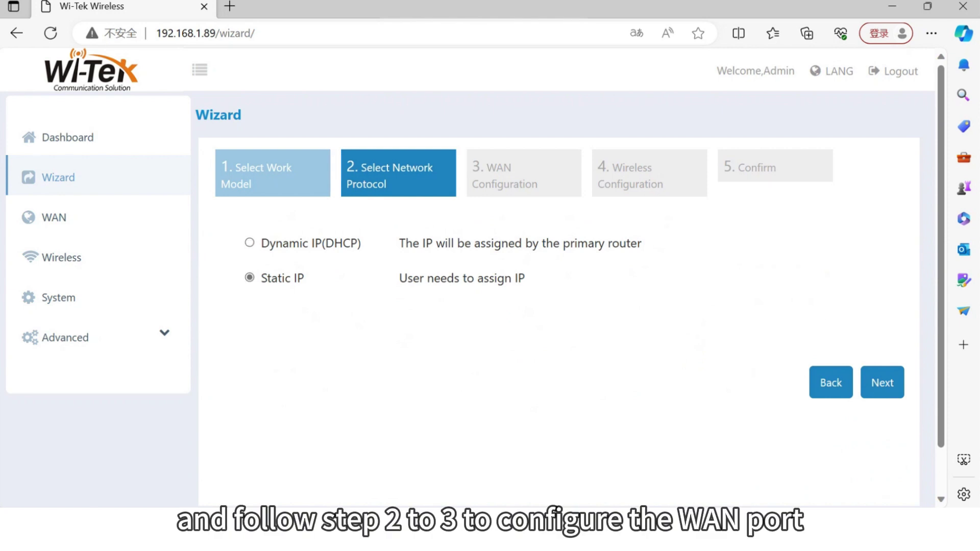
# Paste WAN IP 192.168.20.111, netmask 255.255.255.0, gateway 192.168.20.1 and DNS 8.8.8.8
pyautogui.click(882, 382)
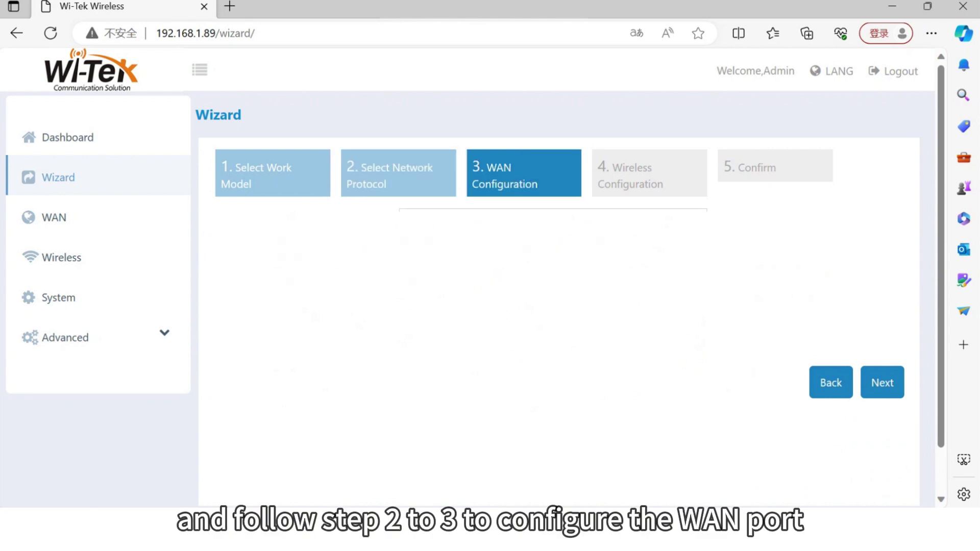
pyautogui.click(552, 239)
pyautogui.write('192.168.20.111')
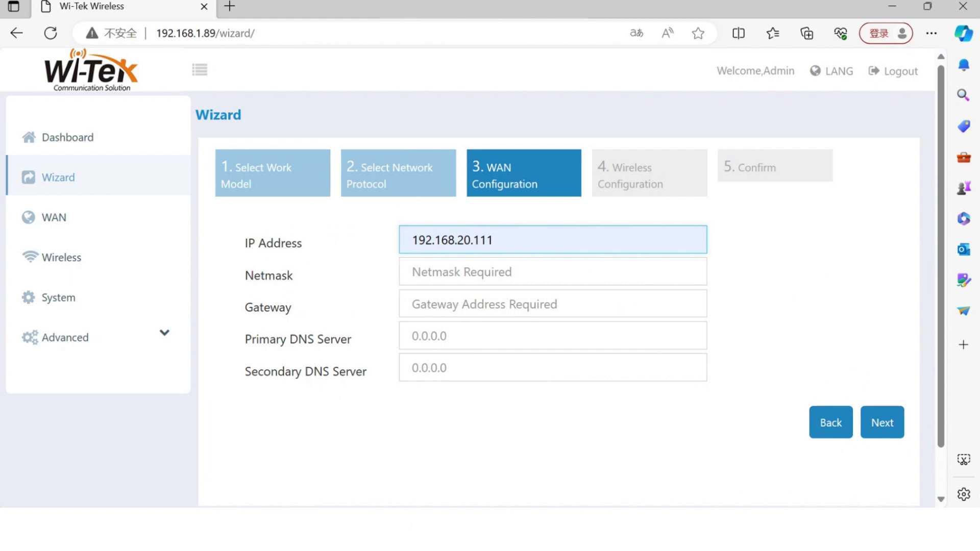
pyautogui.click(552, 271)
pyautogui.write('255.255.255.0')
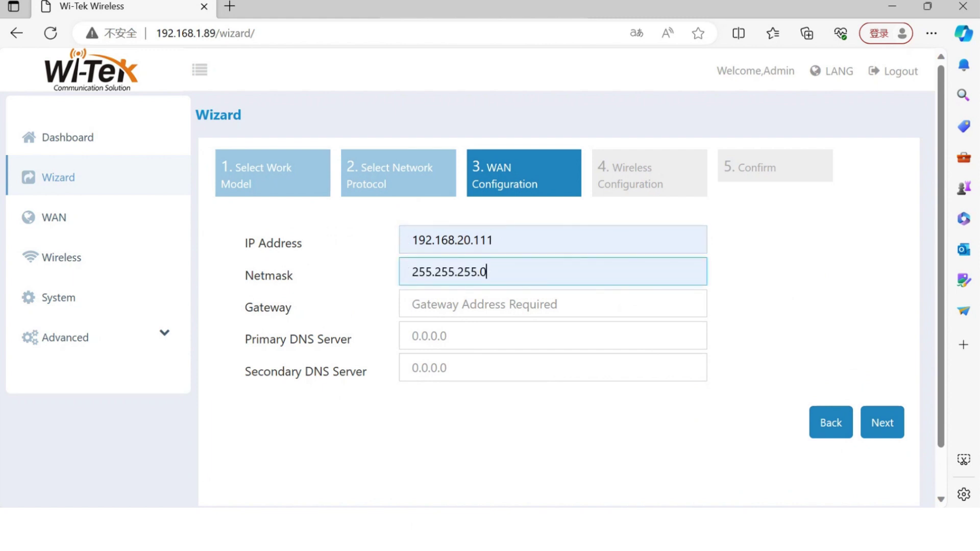
pyautogui.click(553, 304)
pyautogui.write('192.168.20.1')
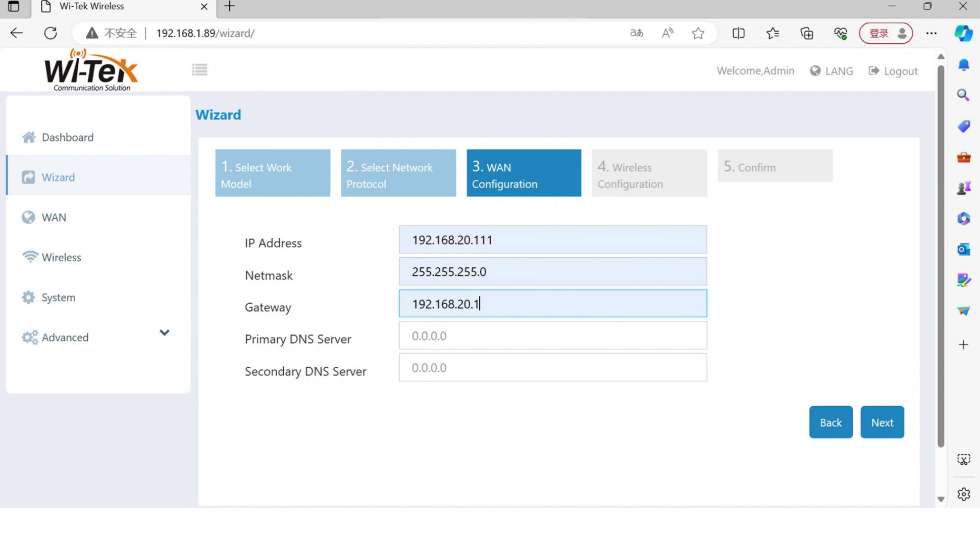
pyautogui.click(553, 335)
pyautogui.write('8.8.8.8')
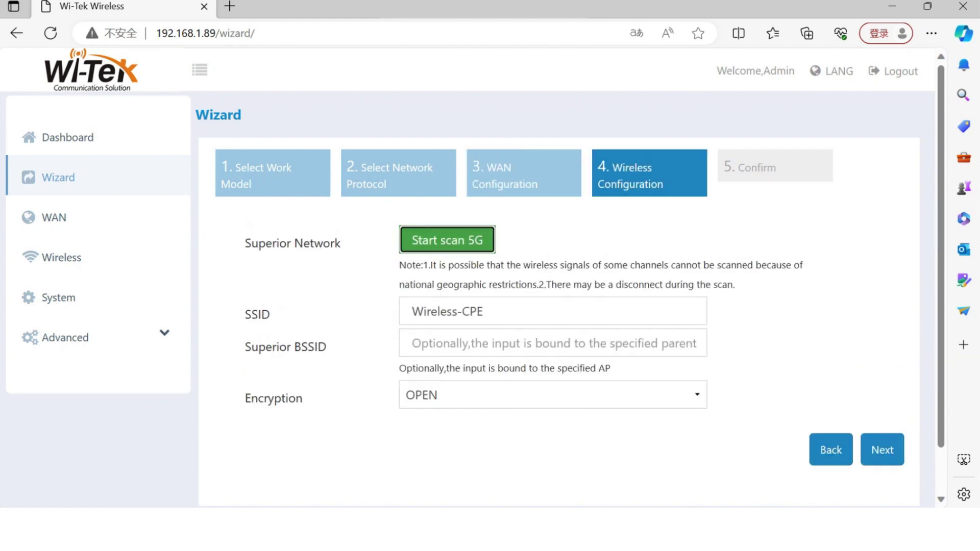
# Scan 5G networks, select Wireless_CPE517, enter the host's Wi-Fi password, and continue to Confirm
pyautogui.click(447, 240)
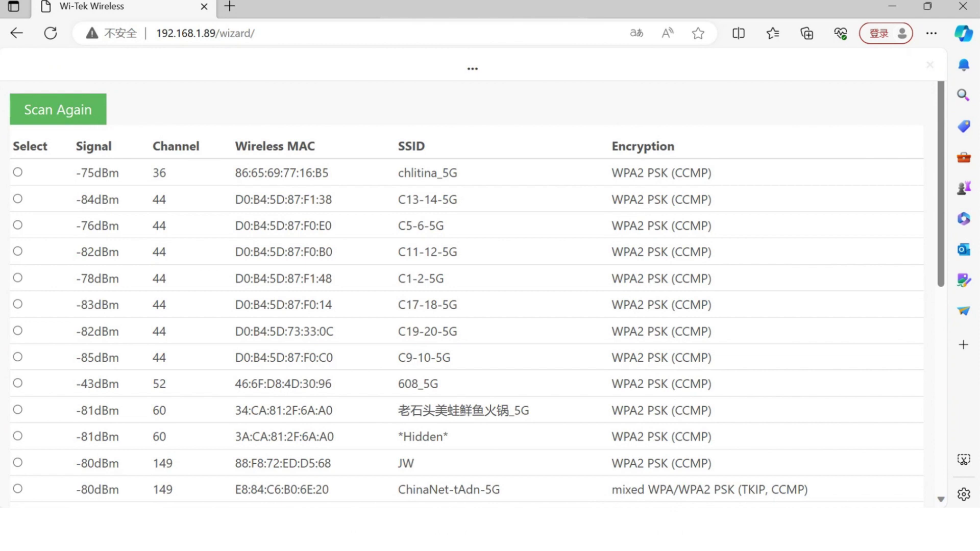
pyautogui.scroll(-6, 466, 293)
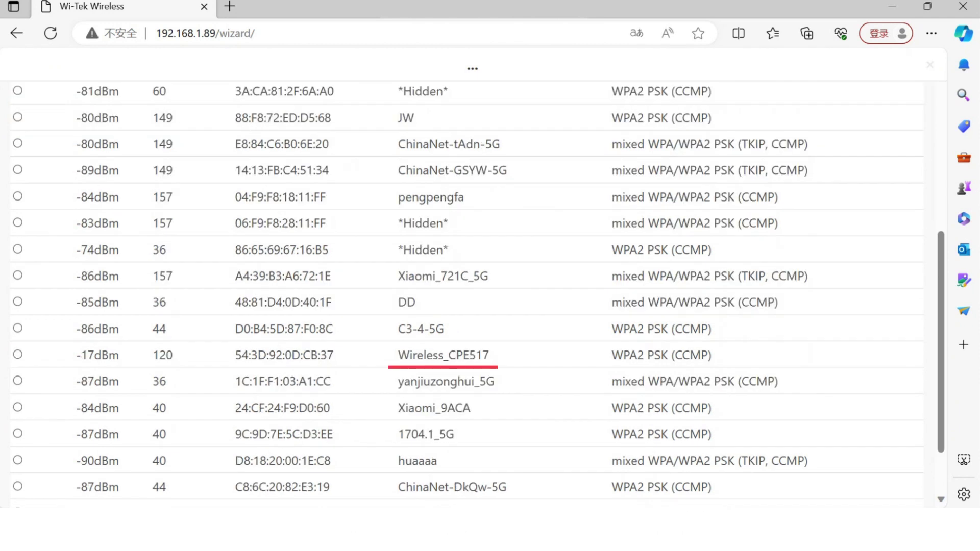
pyautogui.click(17, 354)
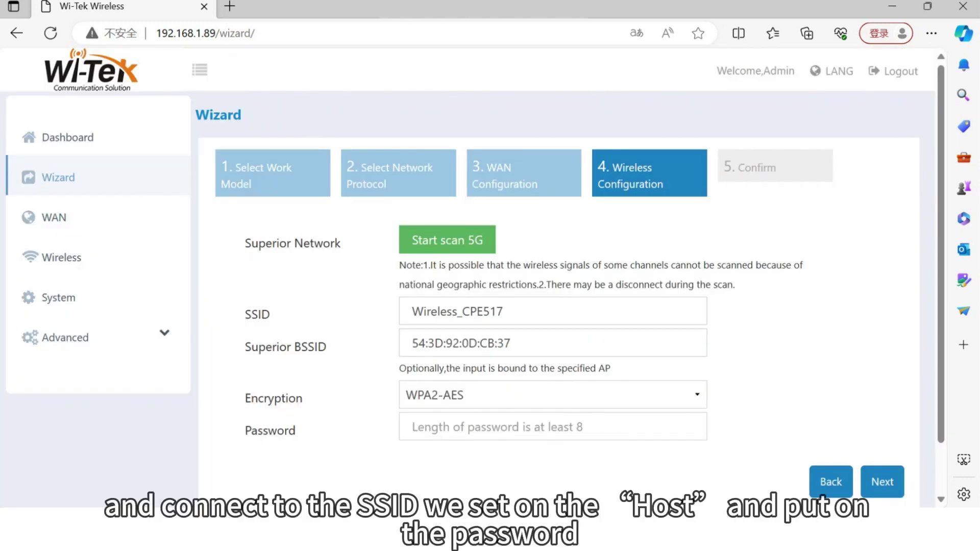
pyautogui.click(553, 426)
pyautogui.write('88888888')
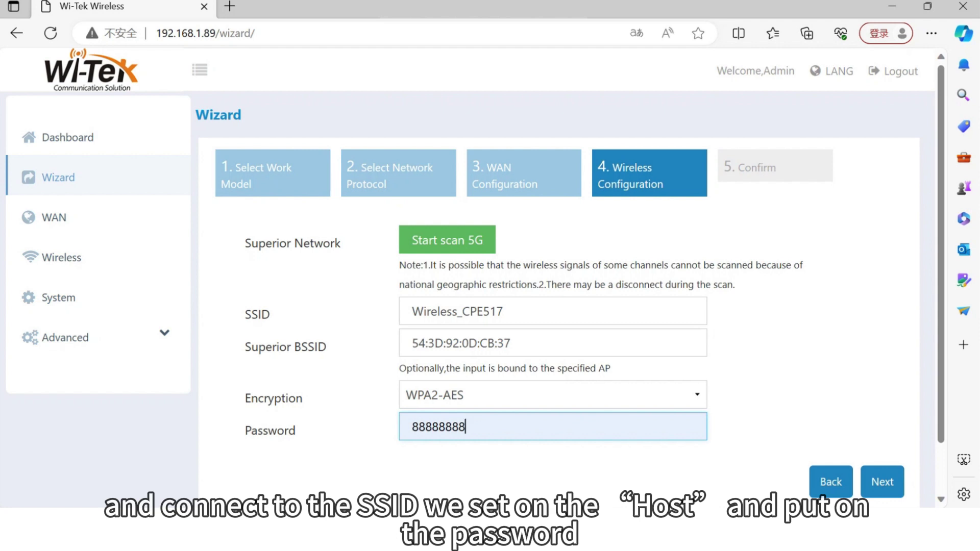
pyautogui.press('Return')
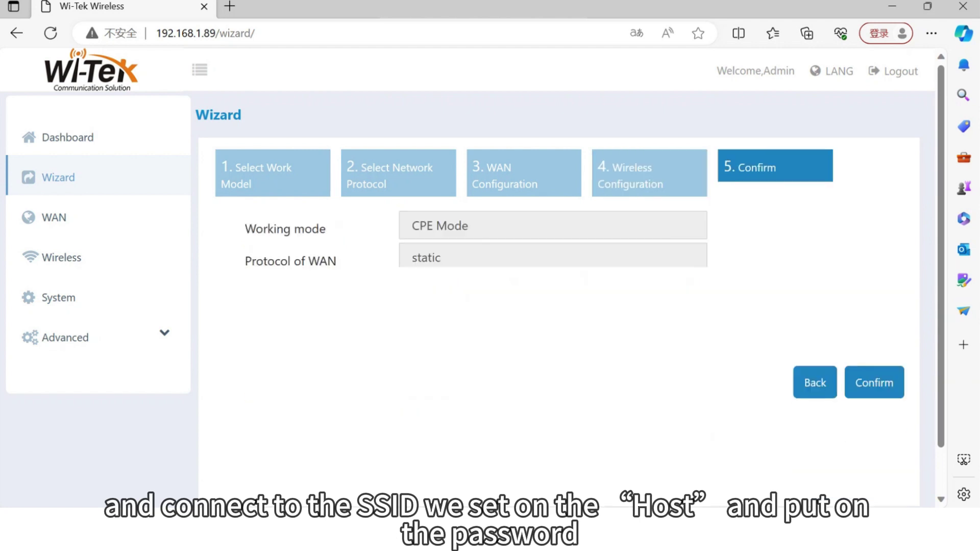
# Scroll down the Confirm page to review all CPE settings
pyautogui.scroll(-2, 472, 278)
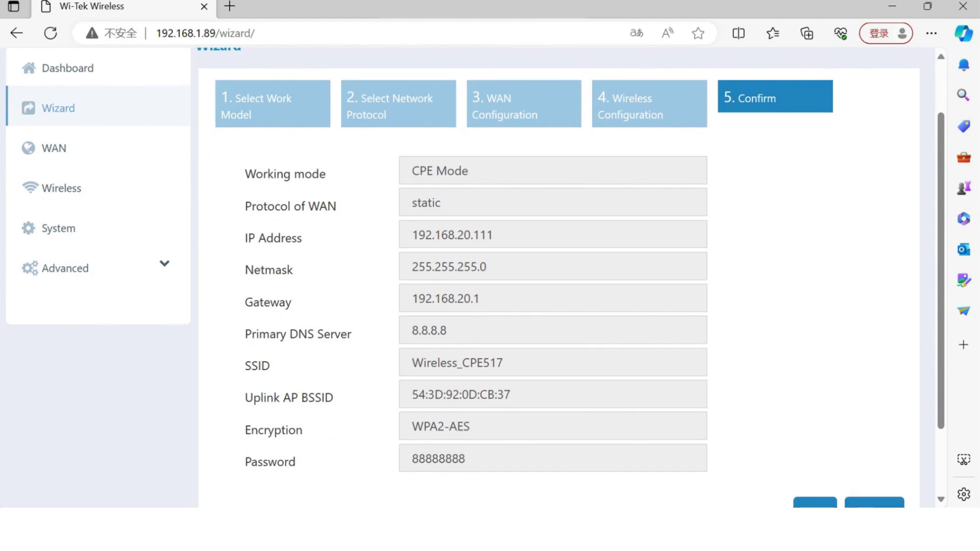
pyautogui.scroll(-1, 472, 278)
pyautogui.scroll(-1, 473, 278)
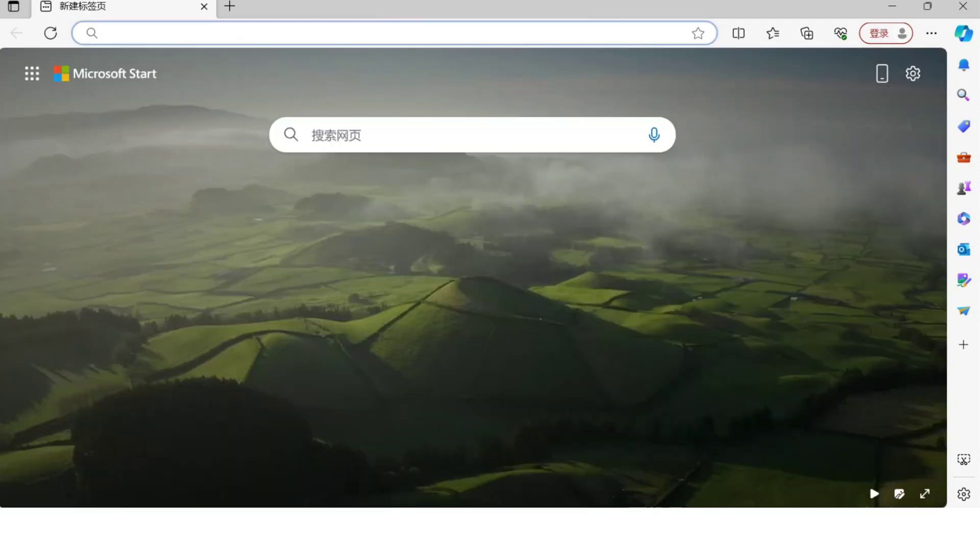
# Navigate to 192.168.1.89 to load the second device's admin page
pyautogui.write('192.1')
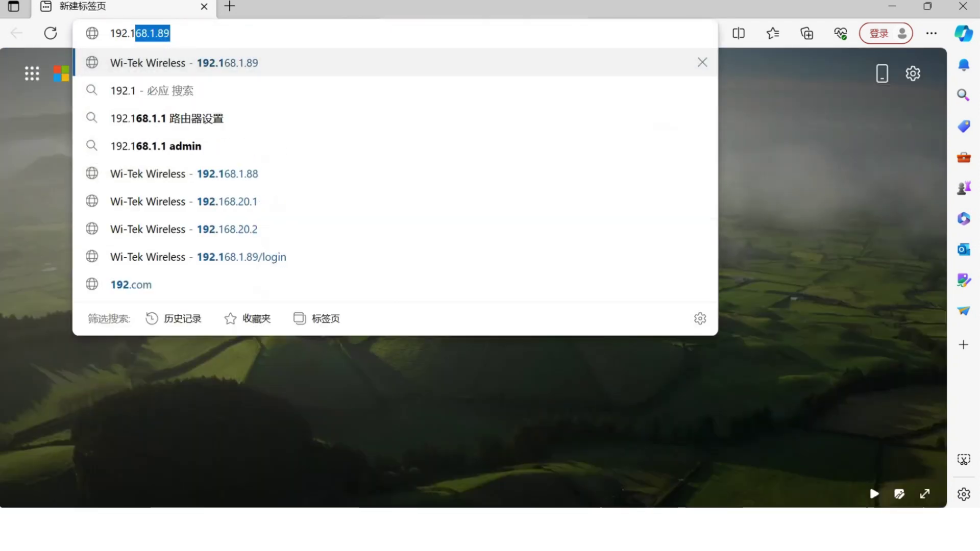
pyautogui.write('68.1.')
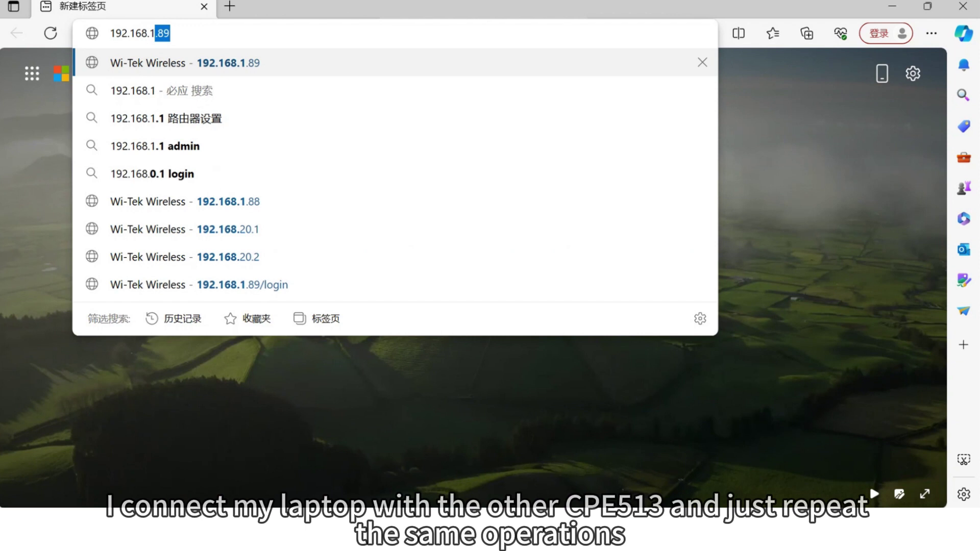
pyautogui.write('89')
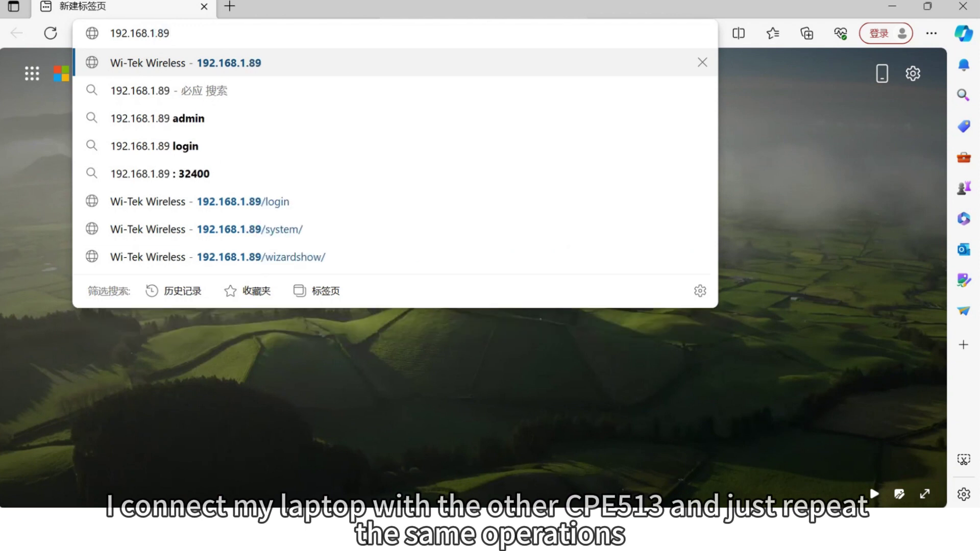
pyautogui.press('Return')
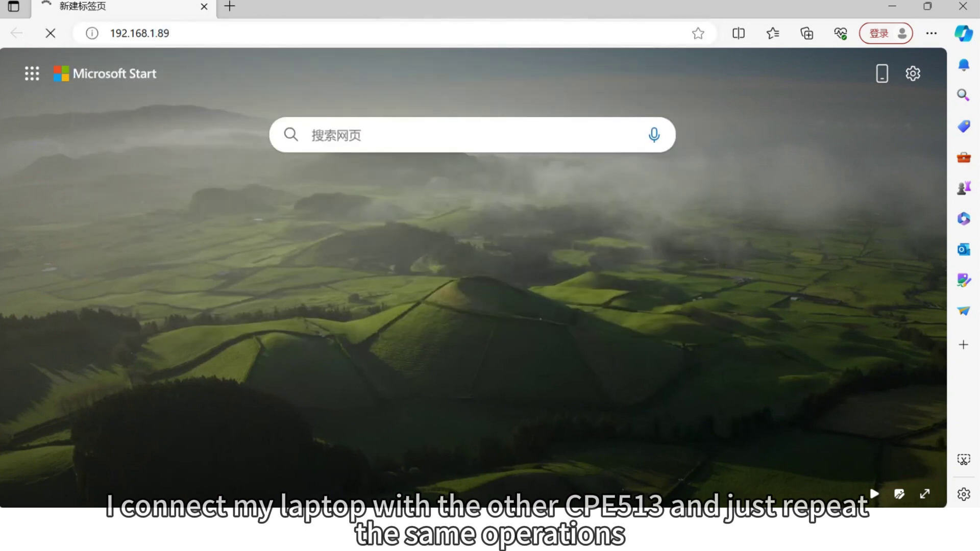
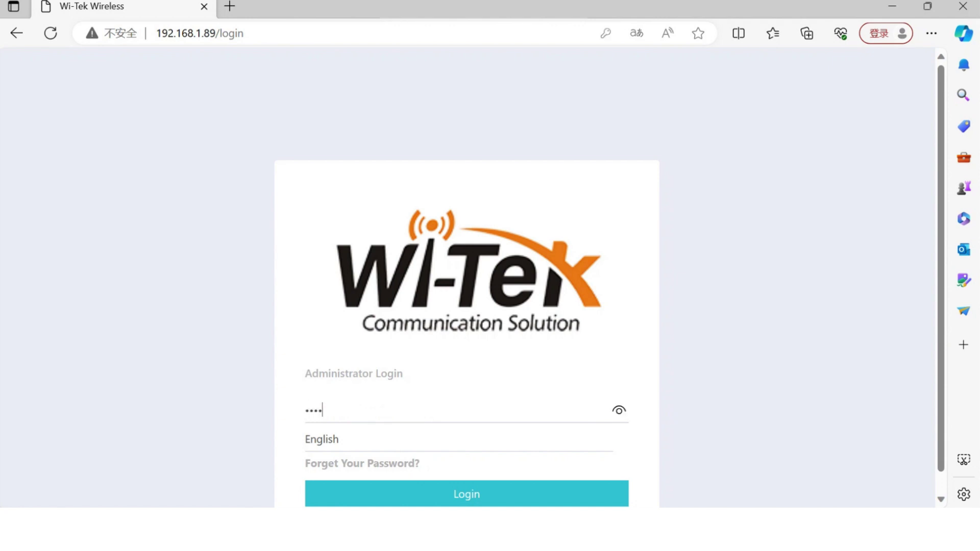
# Log in with the administrator password and bring up the System settings page
pyautogui.press('Return')
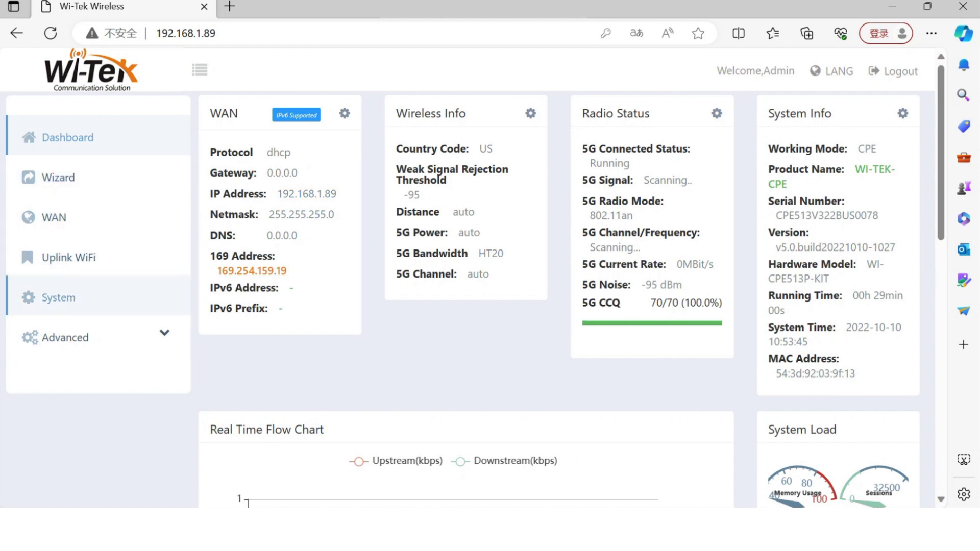
pyautogui.press('F5')
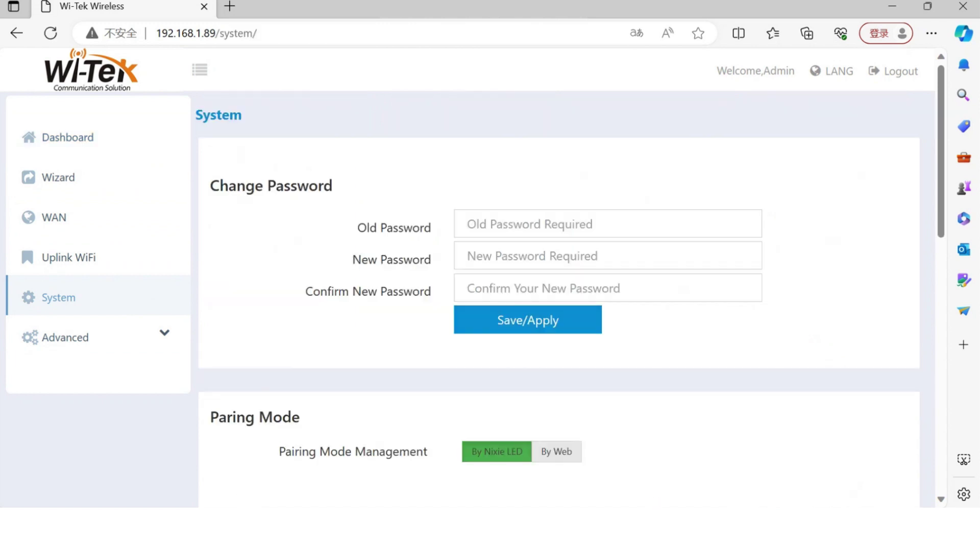
# Set Pairing Mode Management to By Web and confirm the change
pyautogui.scroll(-3, 562, 275)
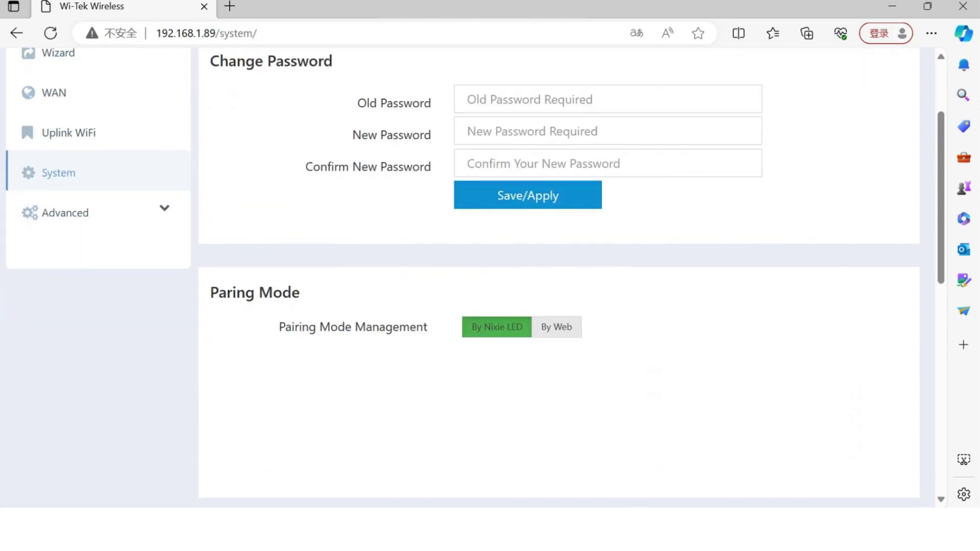
pyautogui.click(557, 313)
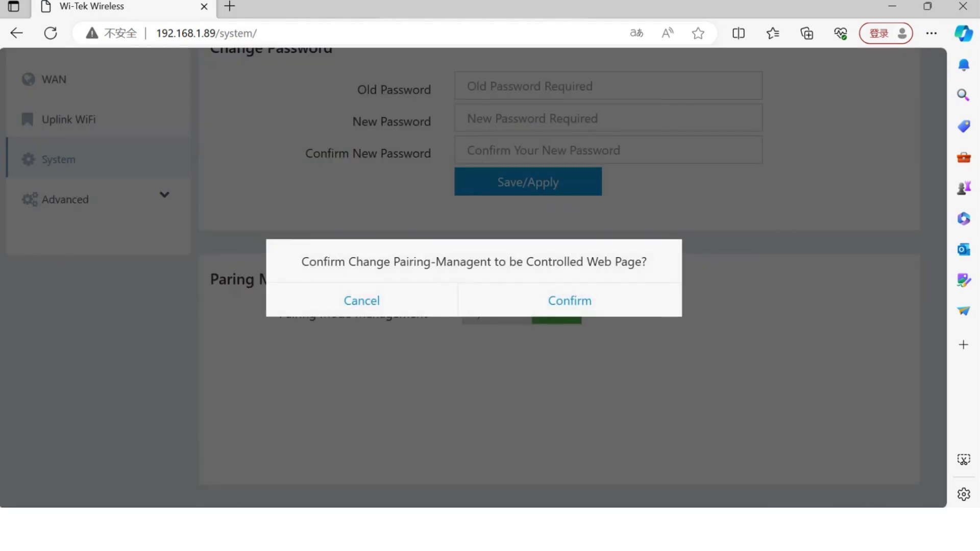
pyautogui.click(570, 300)
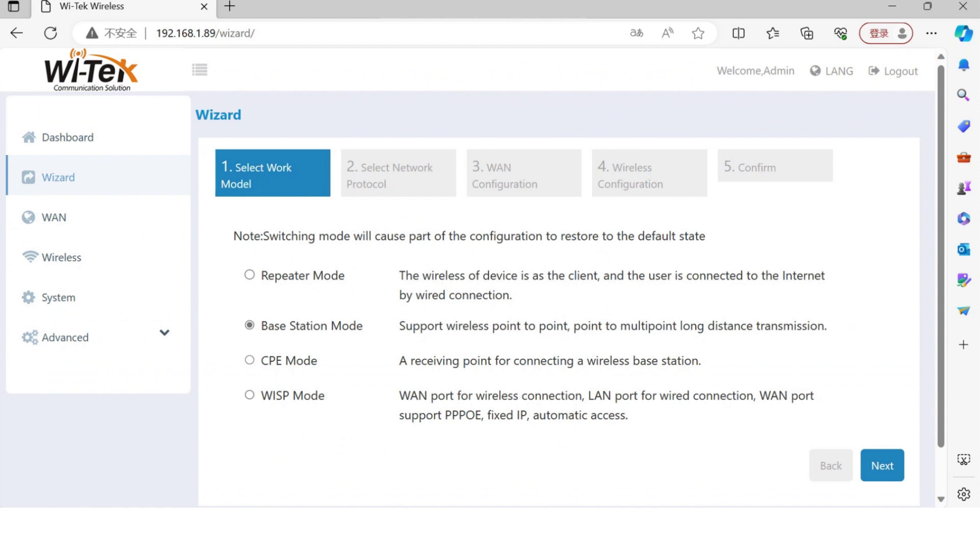
# In the wizard, choose CPE Mode as the work model and Static IP as the WAN protocol
pyautogui.click(249, 361)
pyautogui.click(882, 466)
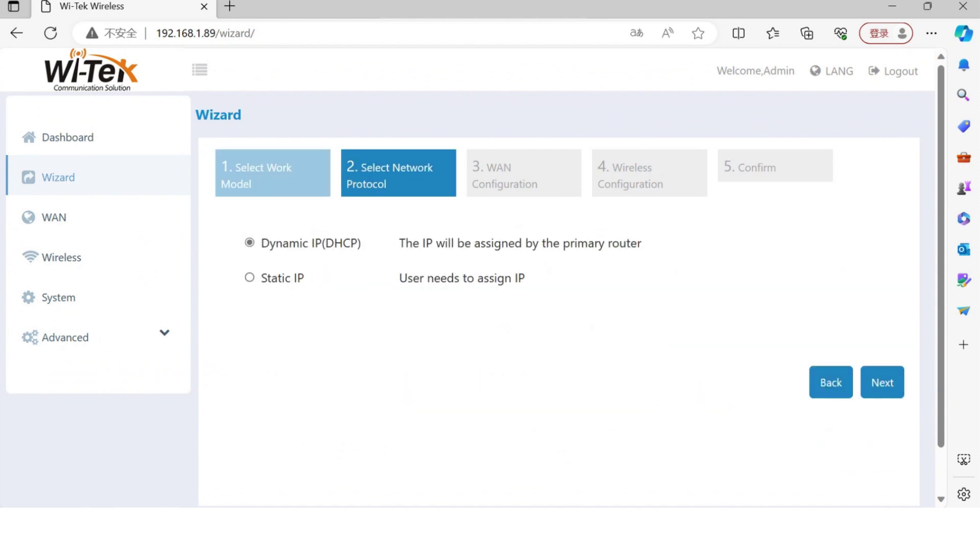
pyautogui.click(248, 278)
pyautogui.click(882, 381)
# Enter WAN IP 192.168.20.112, netmask 255.255.255.0, gateway 192.168.20.1 and DNS 8.8.8.8
pyautogui.click(434, 240)
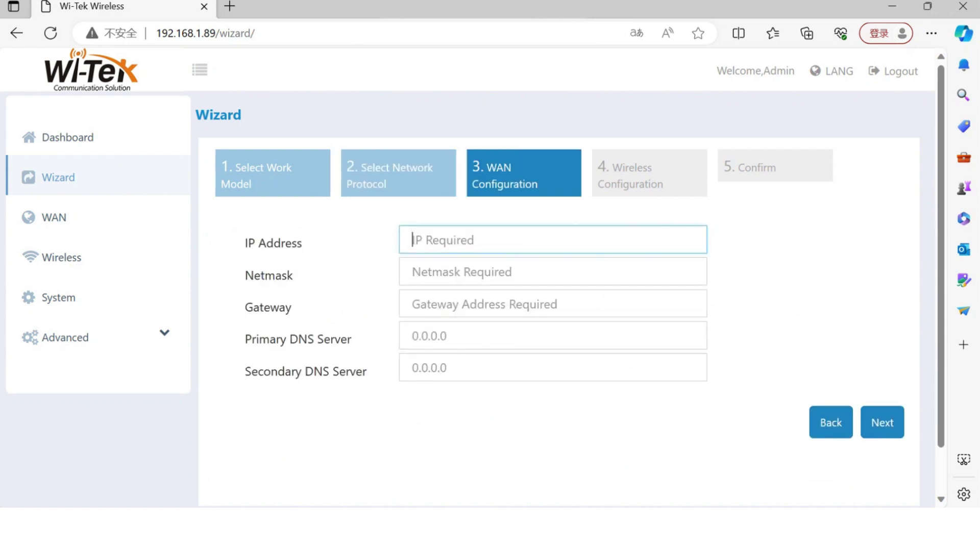
pyautogui.press('Down')
pyautogui.press('Down')
pyautogui.press('Down')
pyautogui.press('Down')
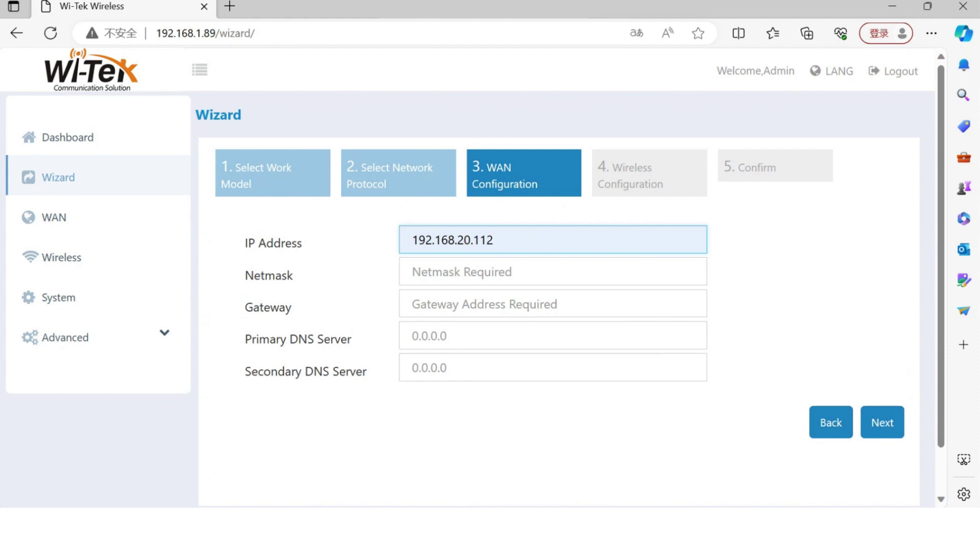
pyautogui.press('Return')
pyautogui.press('Tab')
pyautogui.click(488, 272)
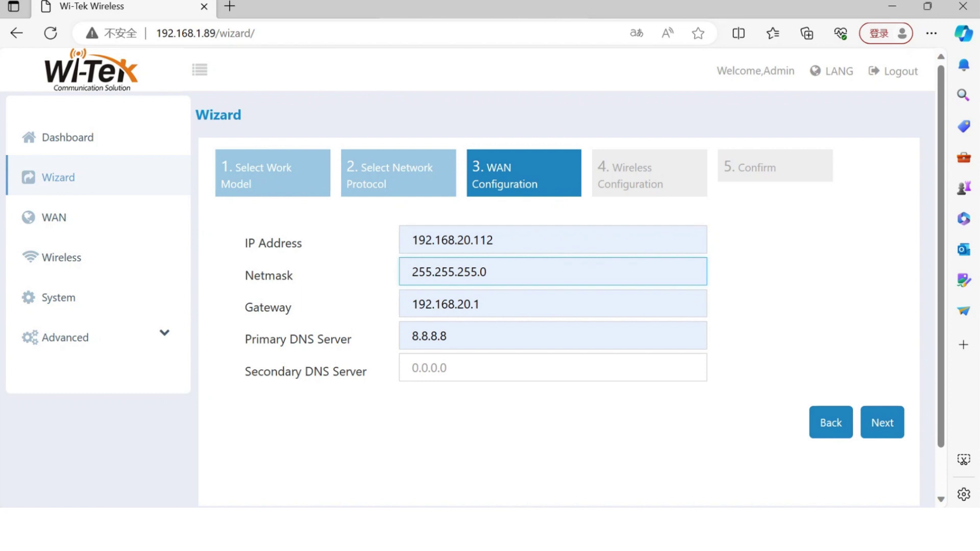
pyautogui.press('Return')
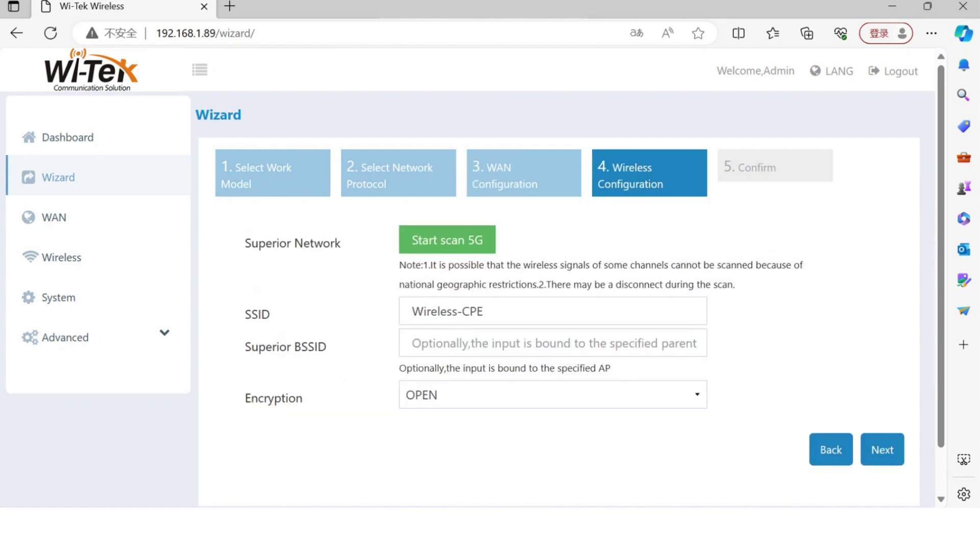
# Scan 5G networks, pick Wireless_CPE517 (WPA2-AES) as the uplink and enter its Wi-Fi password
pyautogui.press('Return')
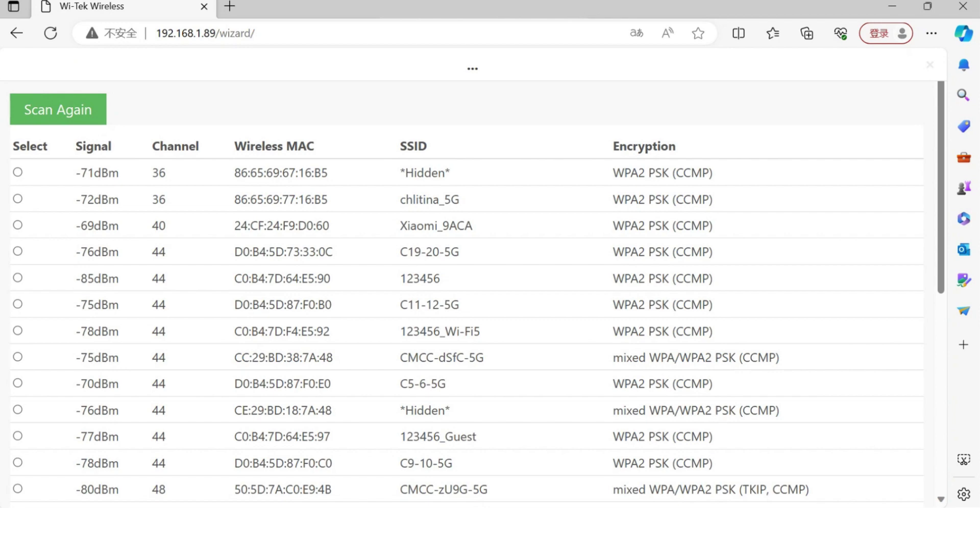
pyautogui.scroll(-5, 466, 294)
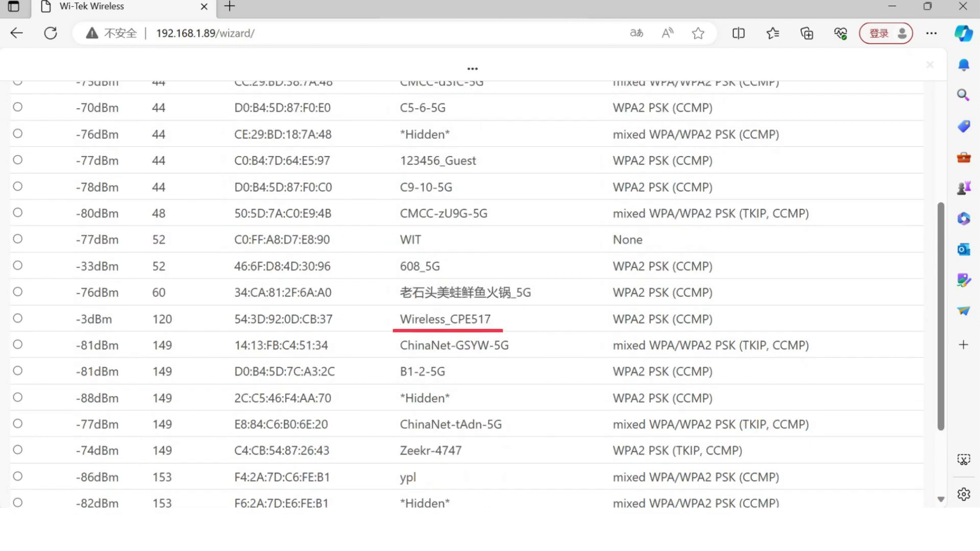
pyautogui.click(17, 319)
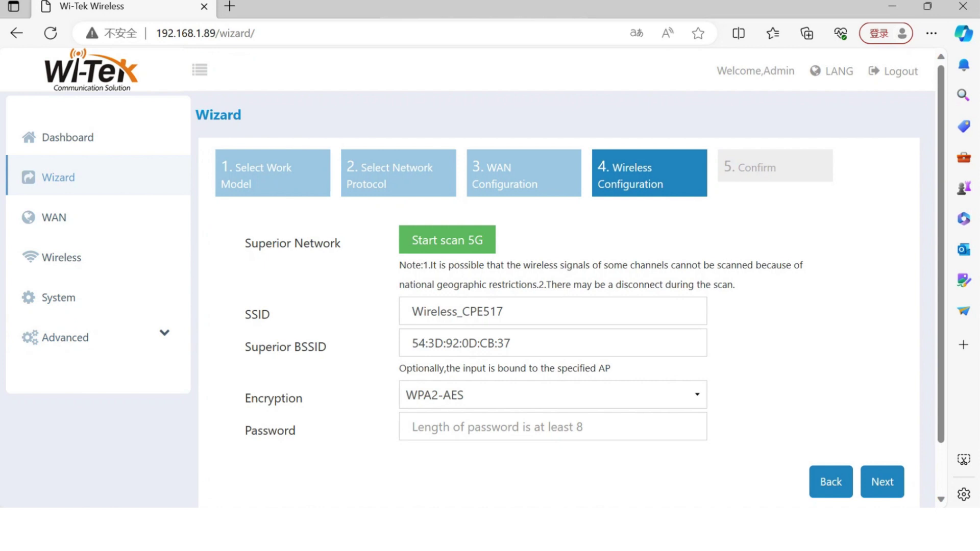
pyautogui.click(412, 427)
pyautogui.write('88888888')
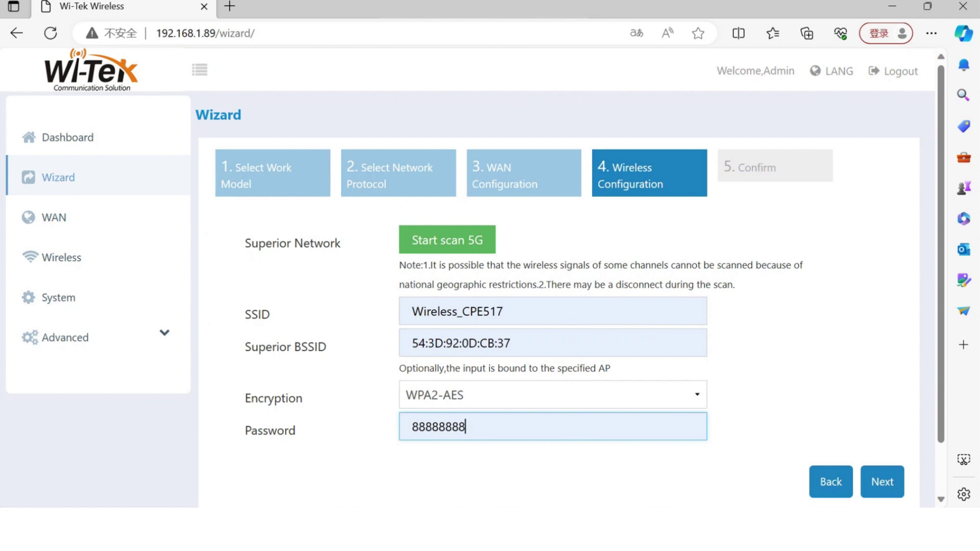
pyautogui.press('Return')
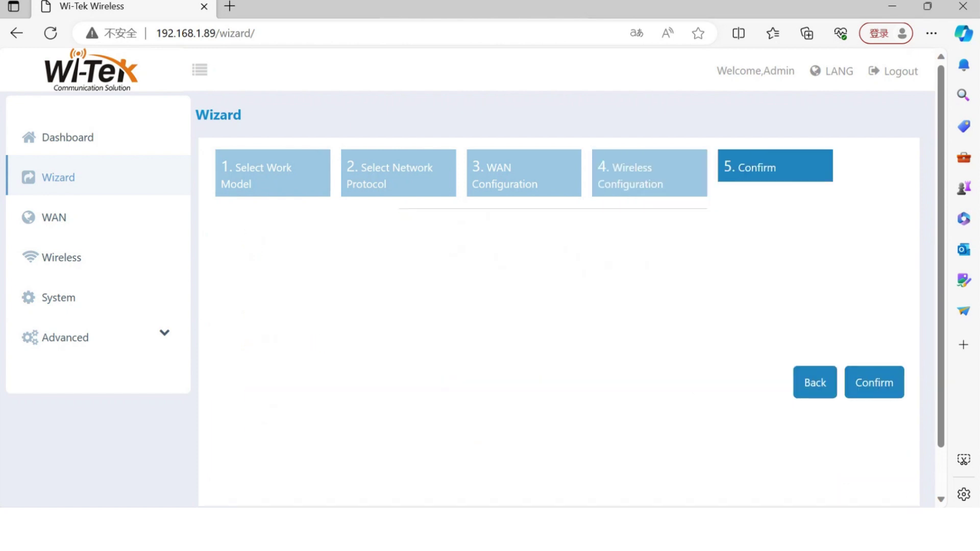
pyautogui.scroll(-2, 562, 277)
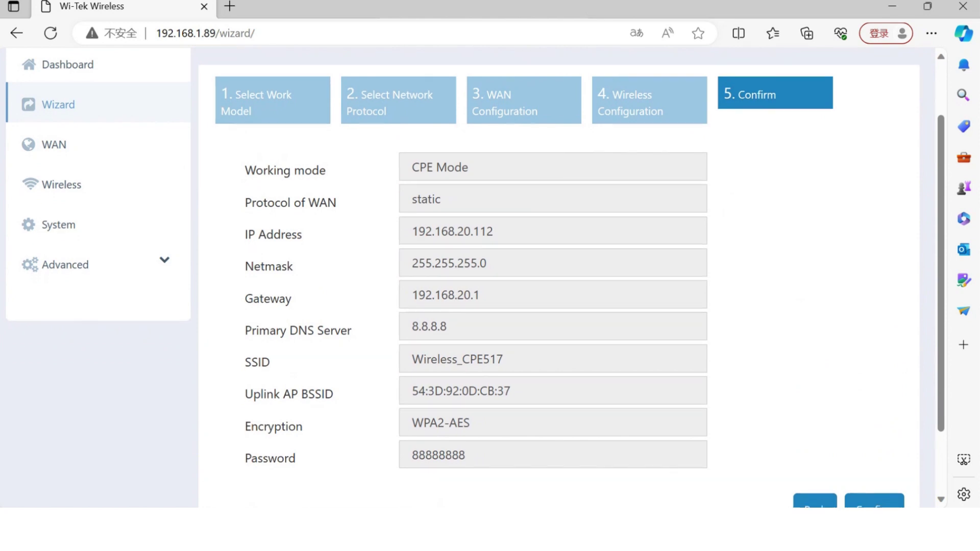
pyautogui.scroll(-2, 561, 276)
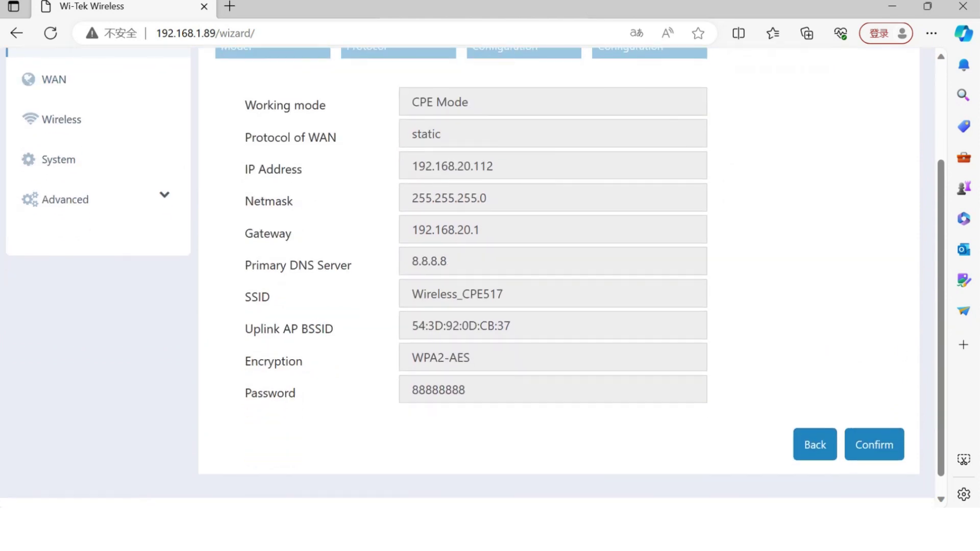